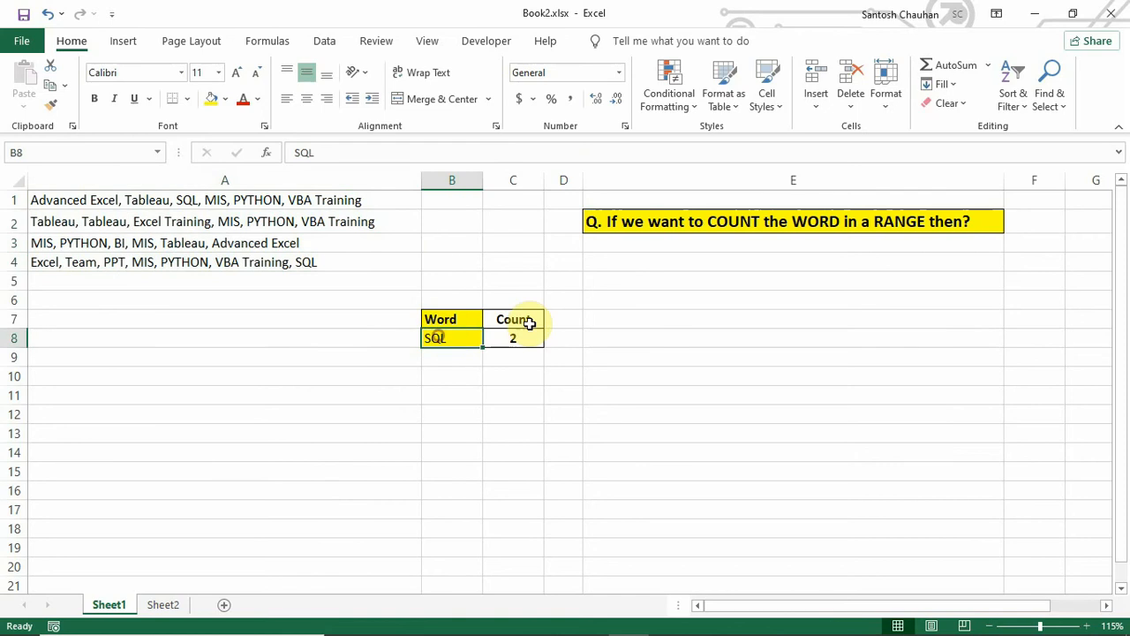
Change the search word in cell B8 of Sheet1 to VBA
{"action": "type", "text": "VBA"}
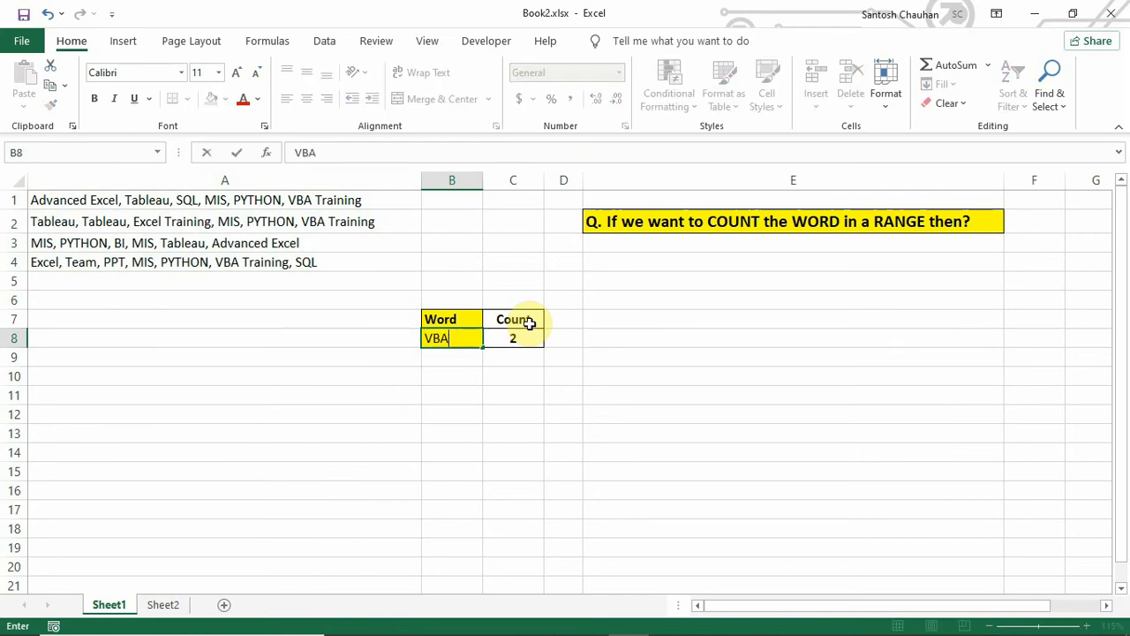
{"action": "key", "text": "Return"}
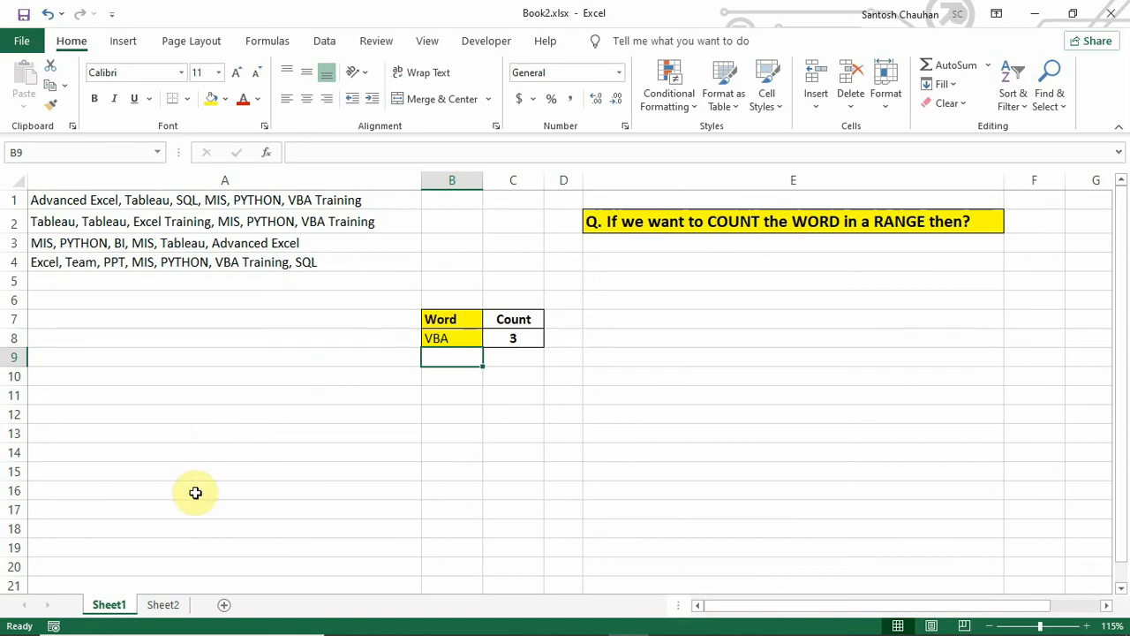
On Sheet2, enter a sample full name, first and last name separated by a space, in cell A11
{"action": "left_click", "coordinate": [162, 605]}
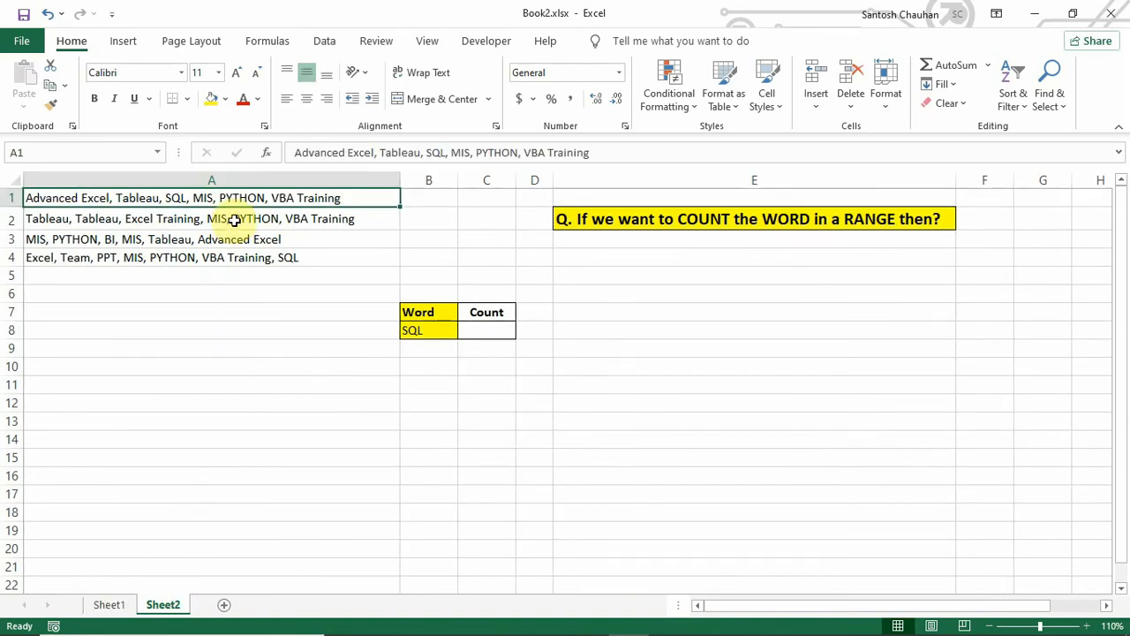
{"action": "left_click", "coordinate": [491, 328]}
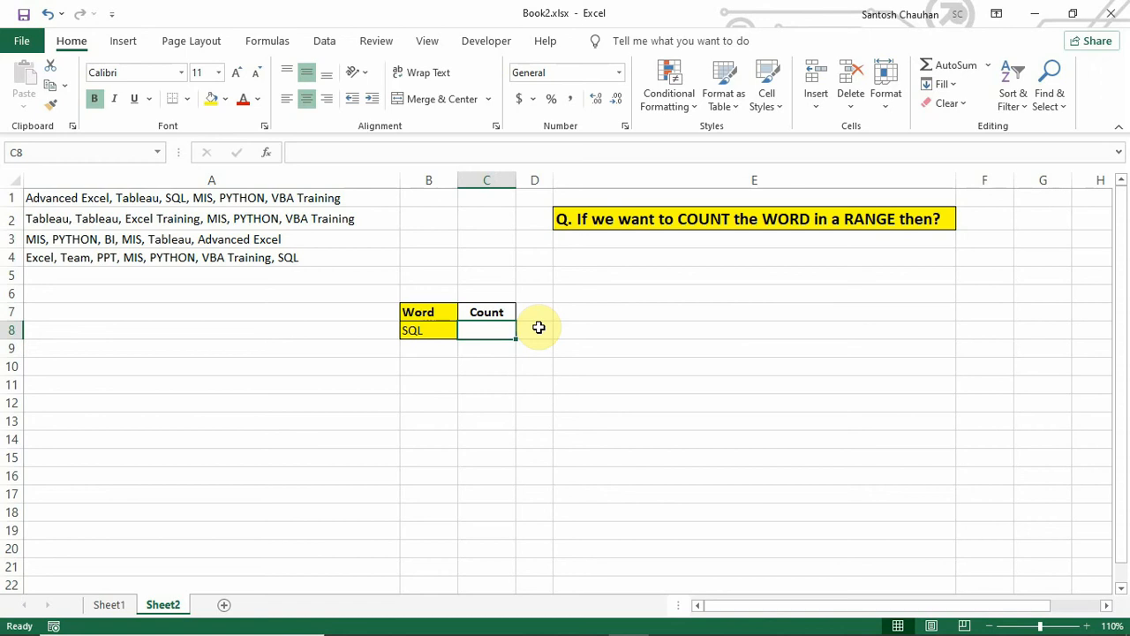
{"action": "left_click", "coordinate": [371, 385]}
{"action": "type", "text": "Ra"}
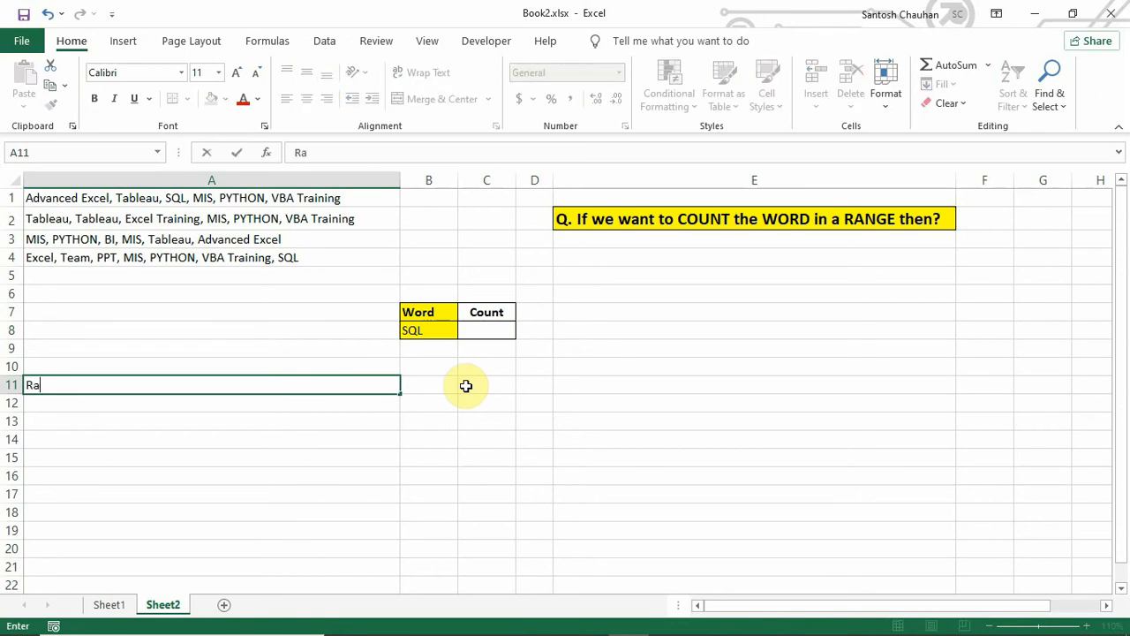
{"action": "type", "text": "hul Singh"}
{"action": "key", "text": "Return"}
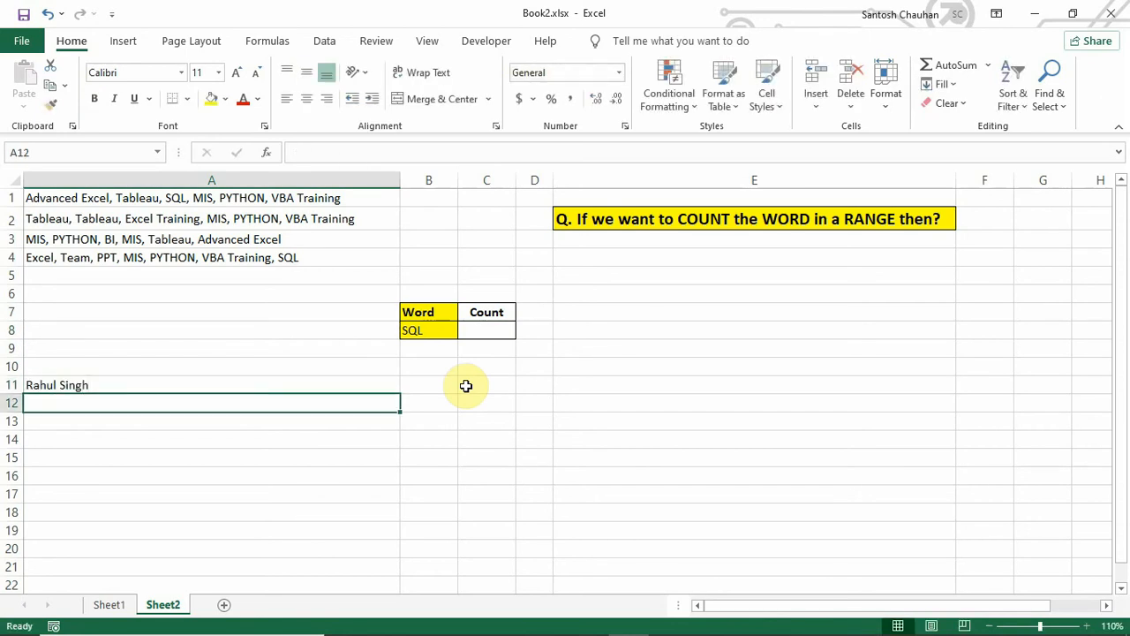
{"action": "key", "text": "Up"}
{"action": "key", "text": "Right"}
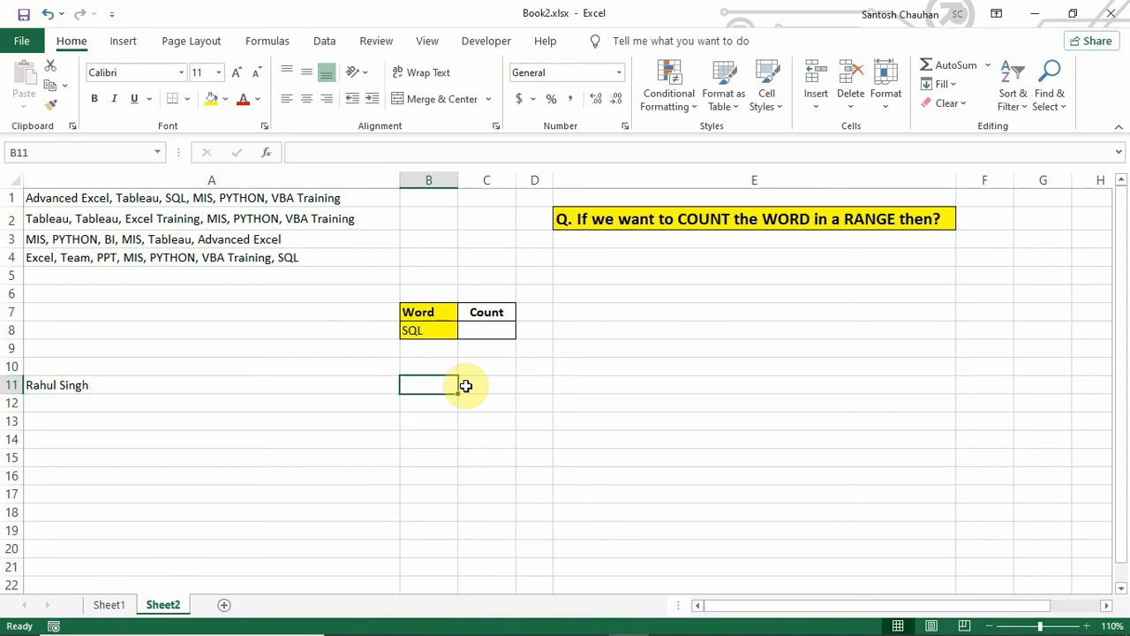
Enter the formula =LEN(A1:A4) in the Count cell C8 for the word SQL
{"action": "left_click", "coordinate": [483, 331]}
{"action": "type", "text": "=l"}
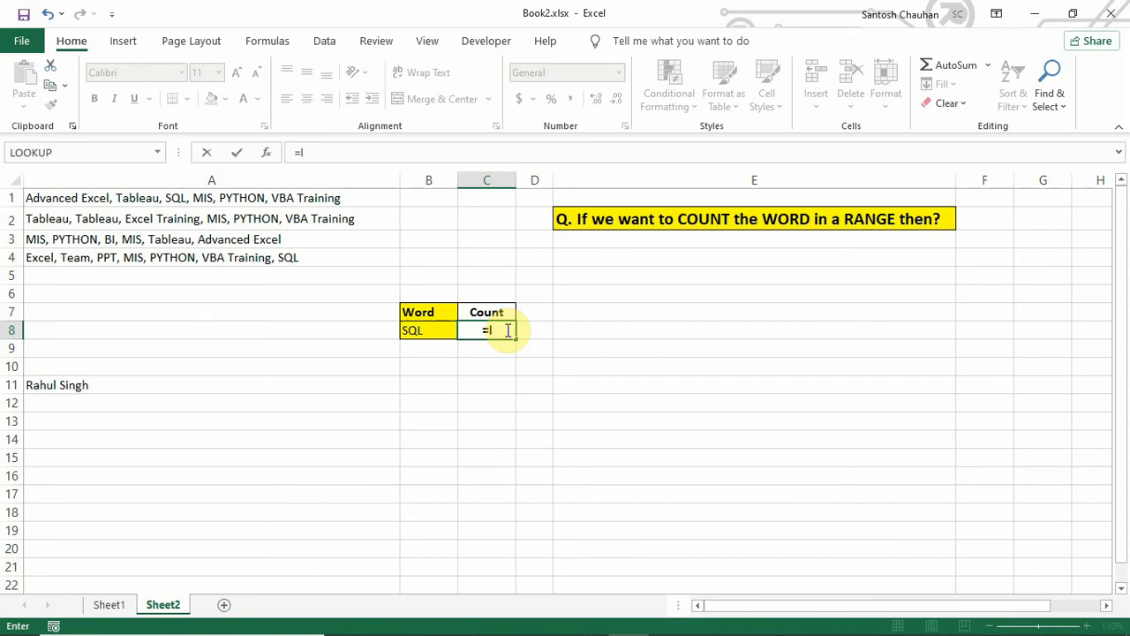
{"action": "type", "text": "en"}
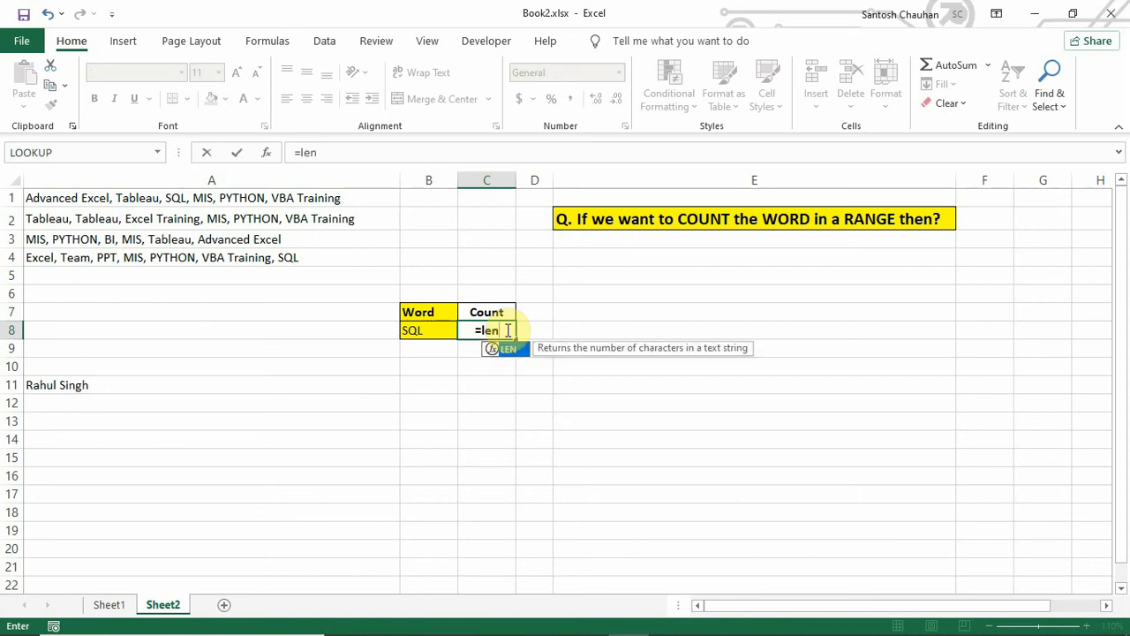
{"action": "key", "text": "Tab"}
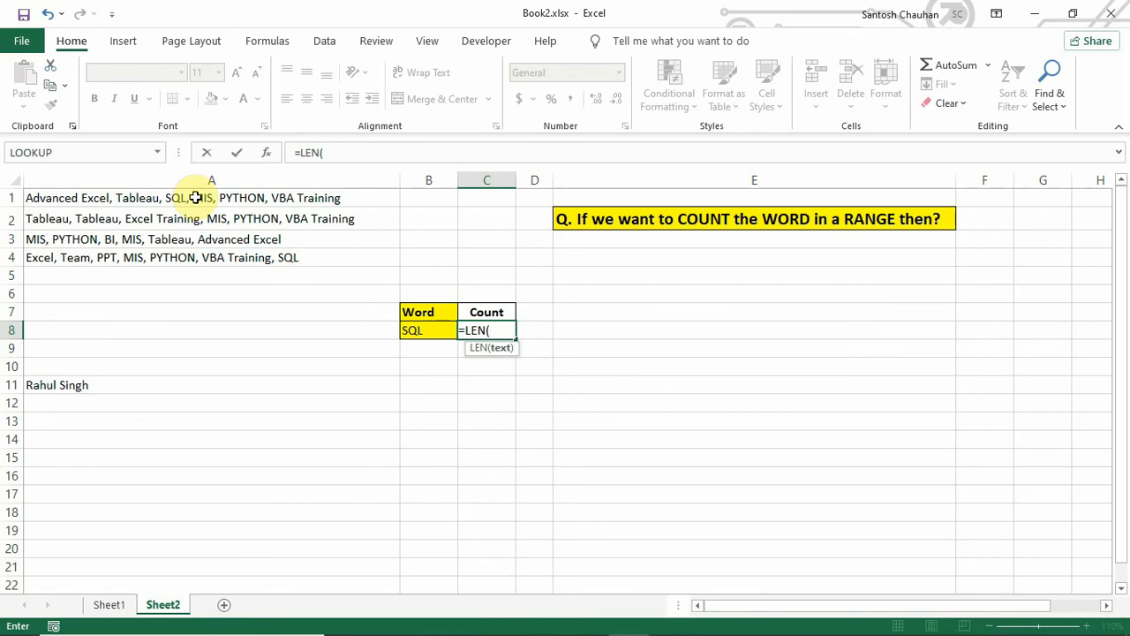
{"action": "left_click_drag", "start_coordinate": [196, 198], "coordinate": [197, 256]}
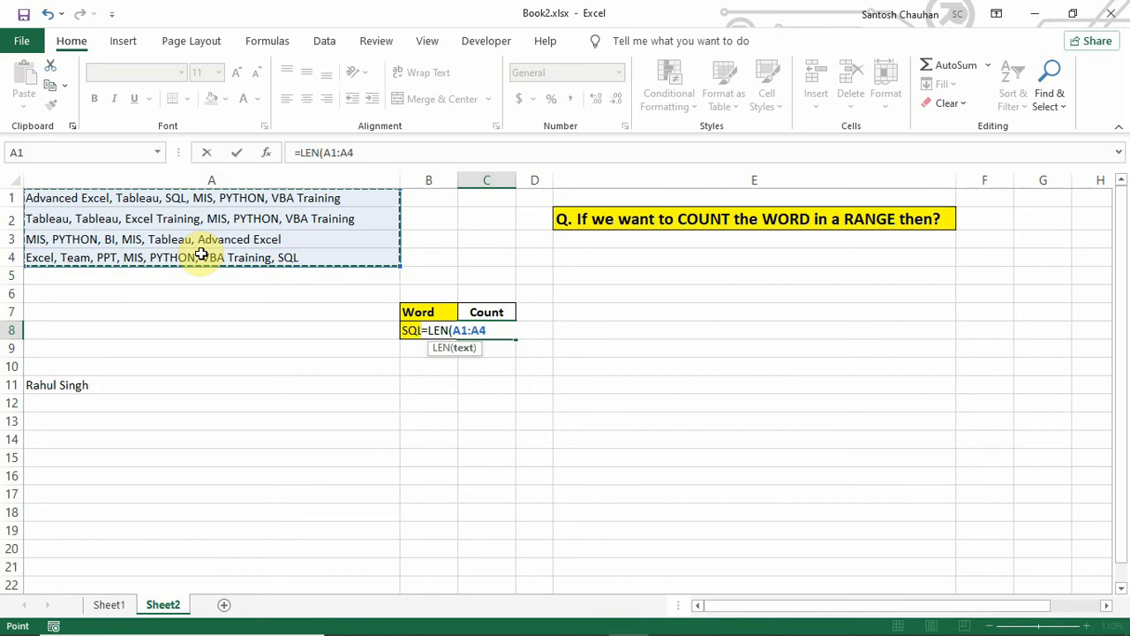
{"action": "type", "text": ")"}
{"action": "key", "text": "ctrl+Return"}
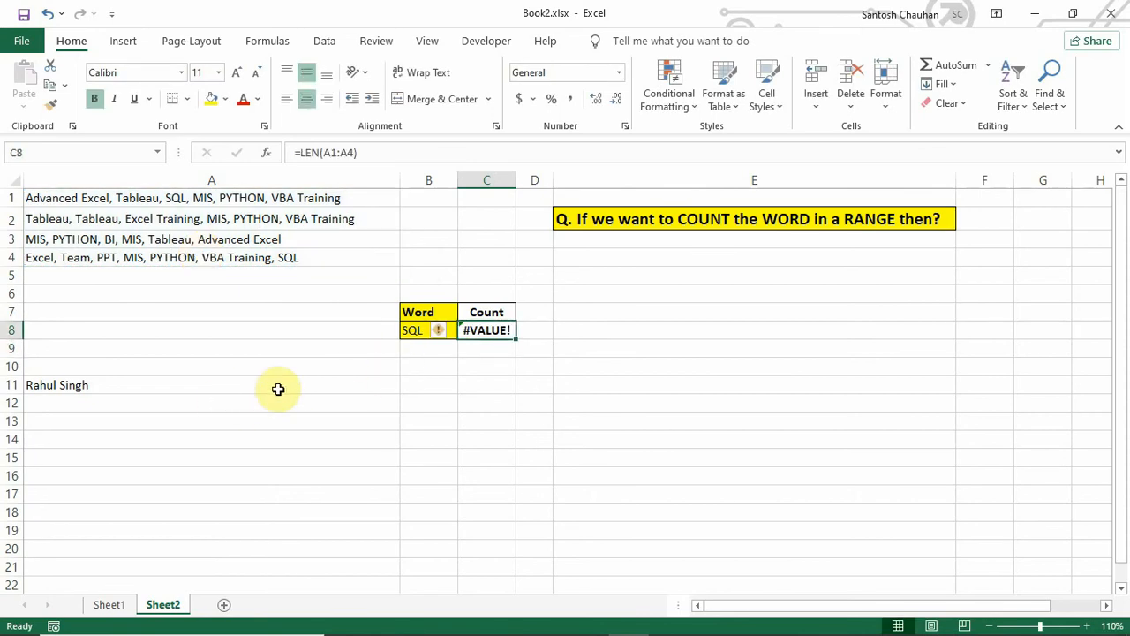
Enter the formula =LEN(A11) in cell B11 to count the characters of the sample name
{"action": "left_click", "coordinate": [410, 381]}
{"action": "type", "text": "="}
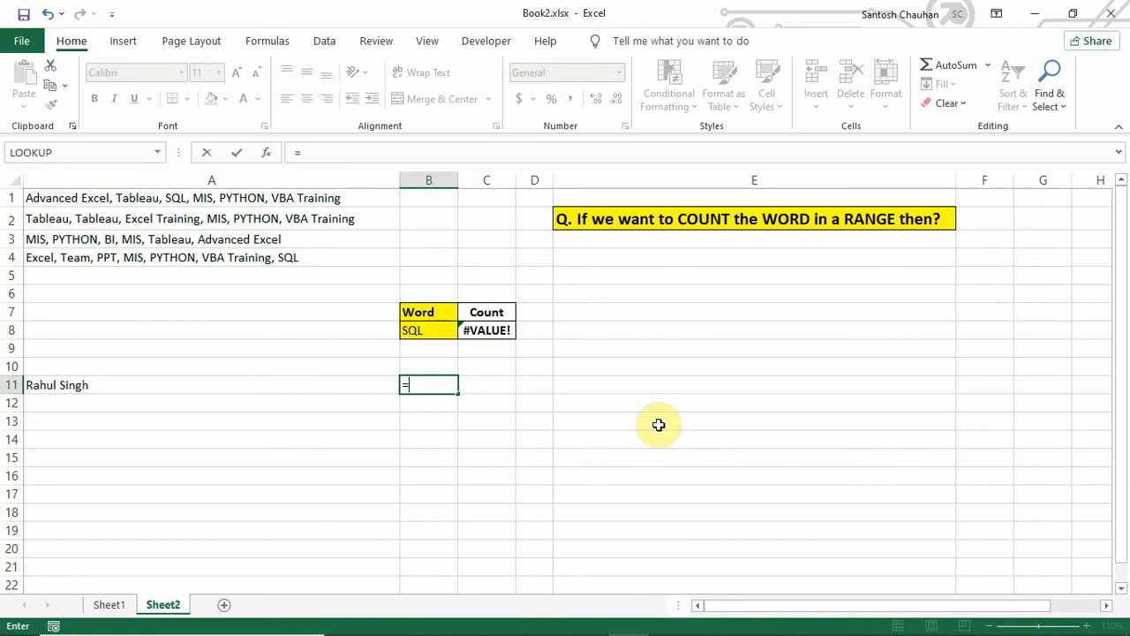
{"action": "type", "text": "l"}
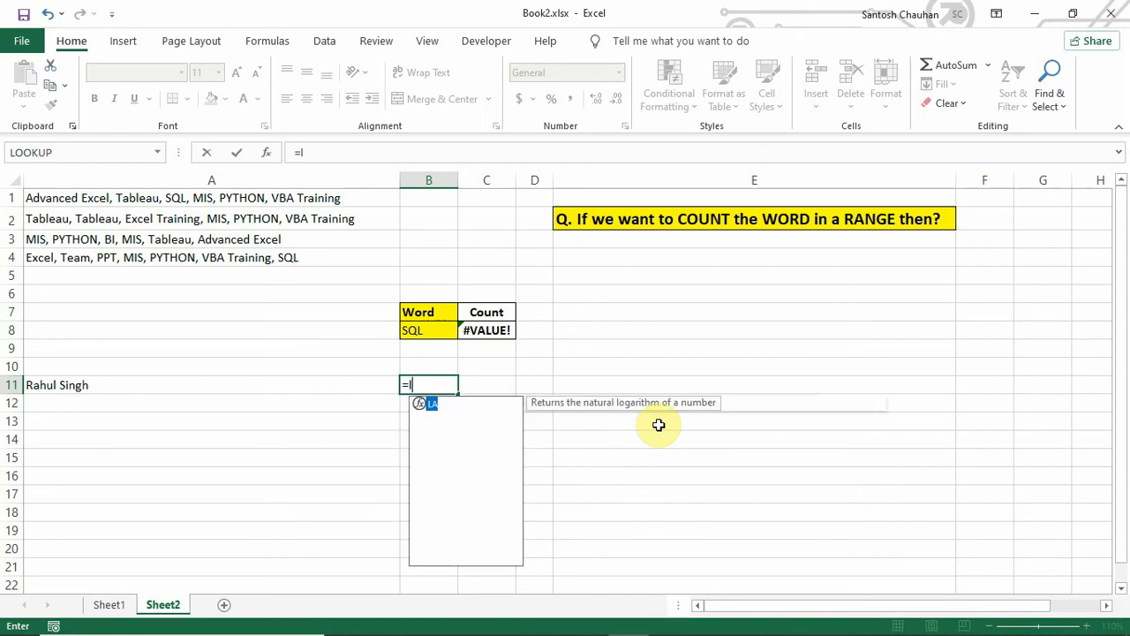
{"action": "type", "text": "en"}
{"action": "key", "text": "Tab"}
{"action": "key", "text": "Left"}
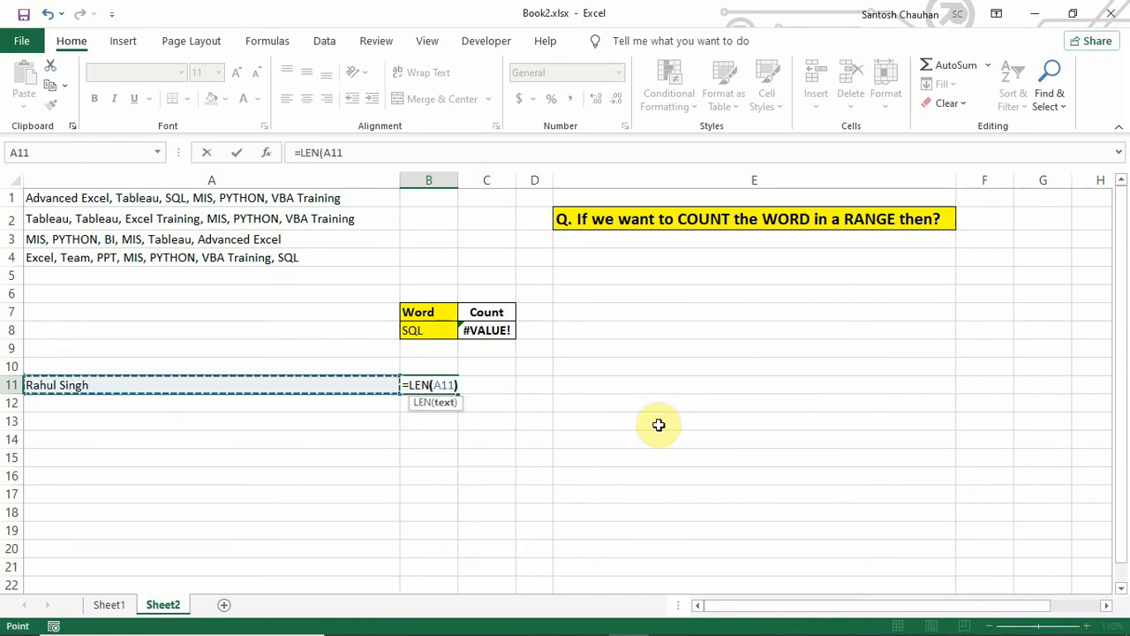
{"action": "type", "text": ")"}
{"action": "key", "text": "Return"}
{"action": "key", "text": "Up"}
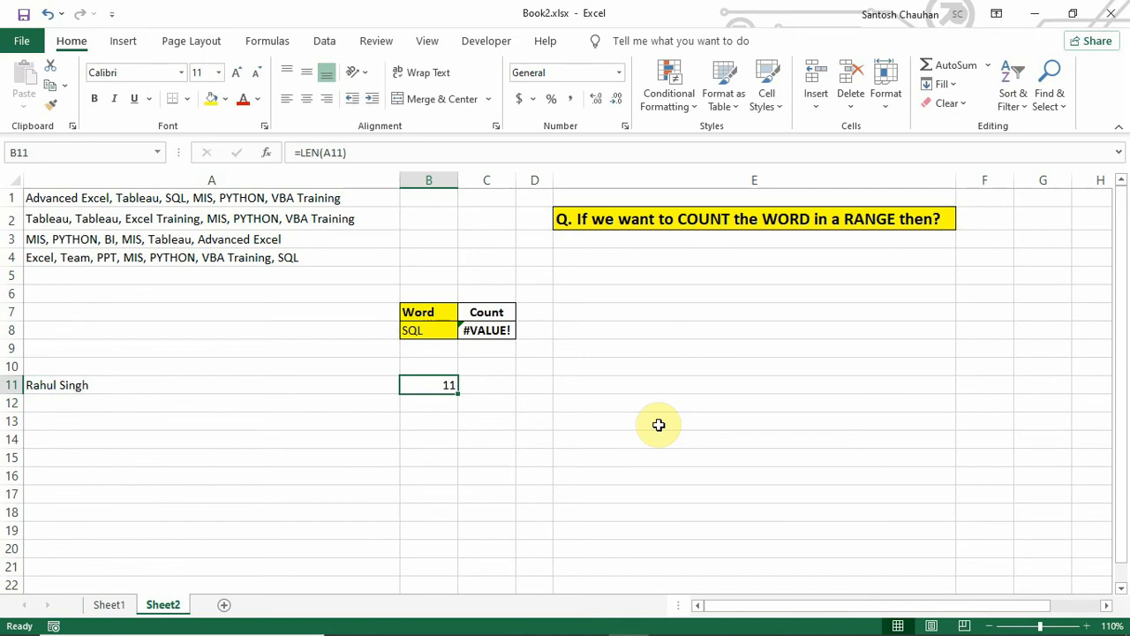
Re-enter the =LEN(A1:A4) formula in the Count cell C8 as an array formula
{"action": "left_click", "coordinate": [500, 329]}
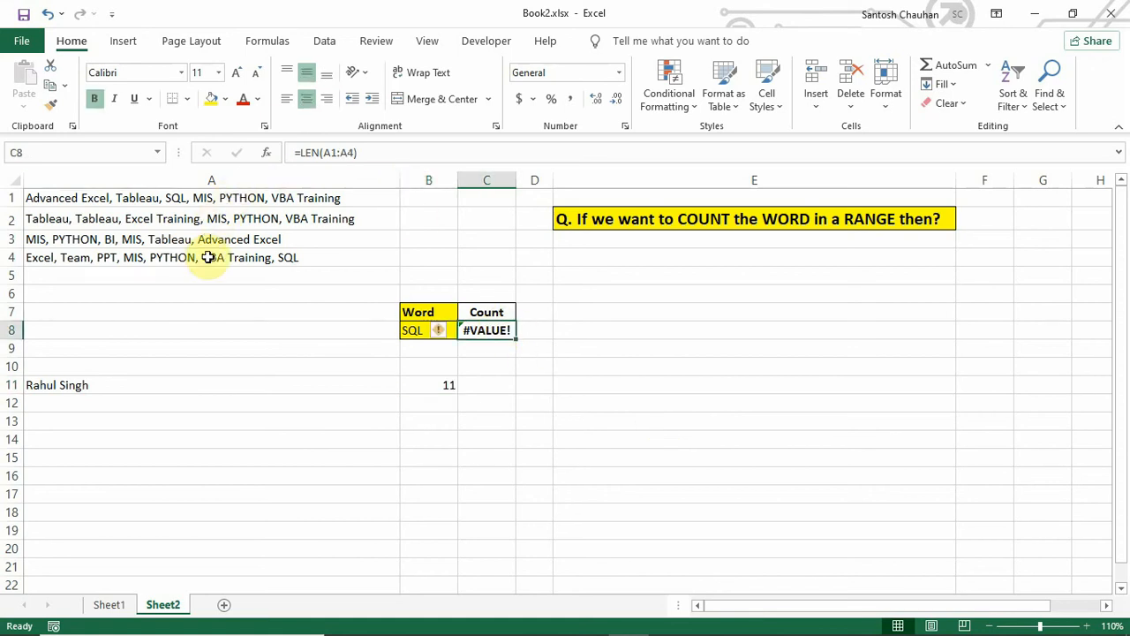
{"action": "left_click", "coordinate": [448, 388]}
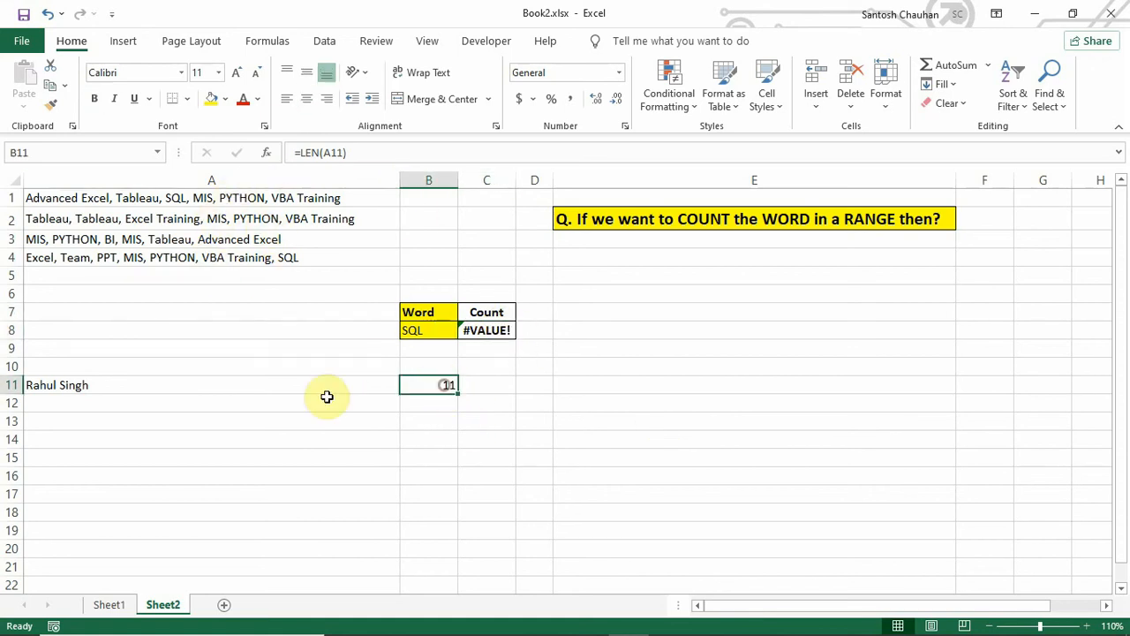
{"action": "left_click", "coordinate": [234, 389]}
{"action": "left_click", "coordinate": [409, 386]}
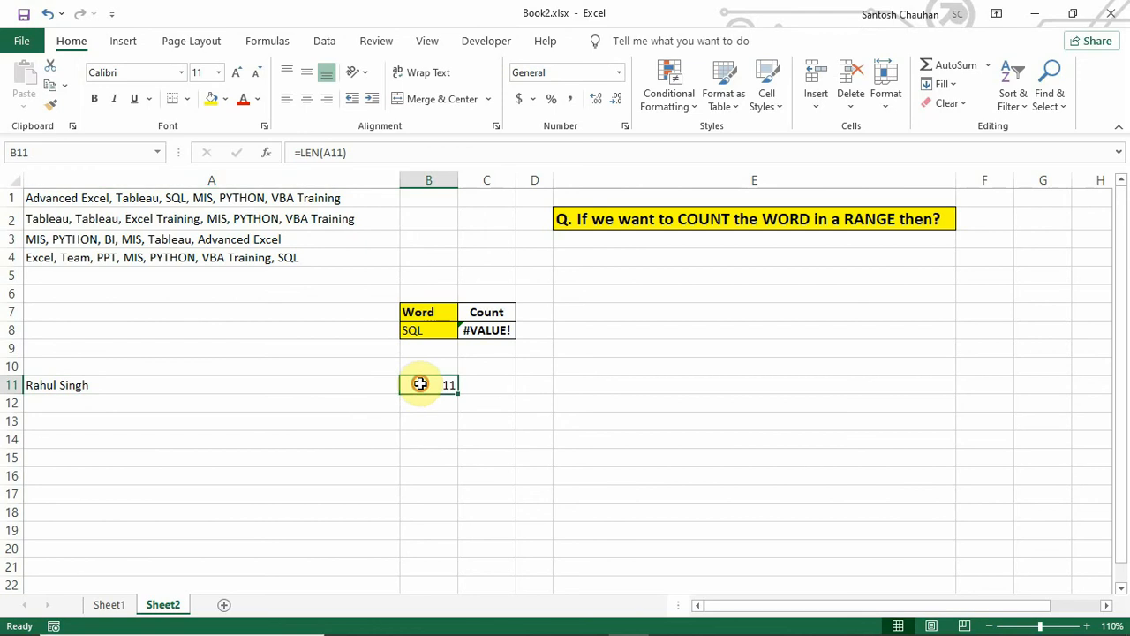
{"action": "left_click", "coordinate": [486, 326]}
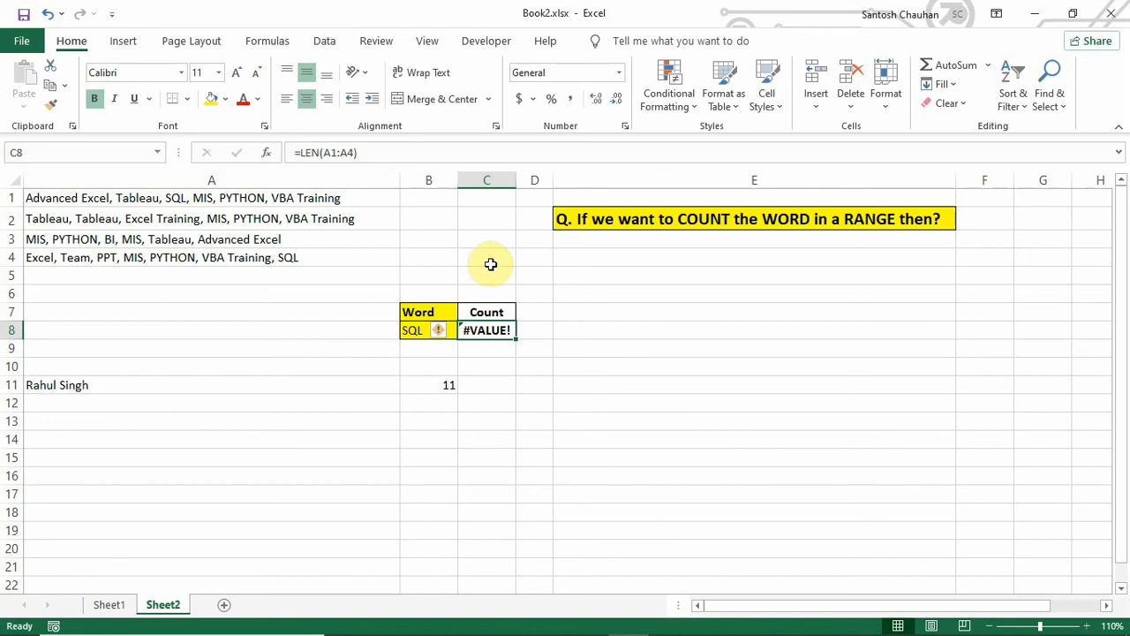
{"action": "key", "text": "F2"}
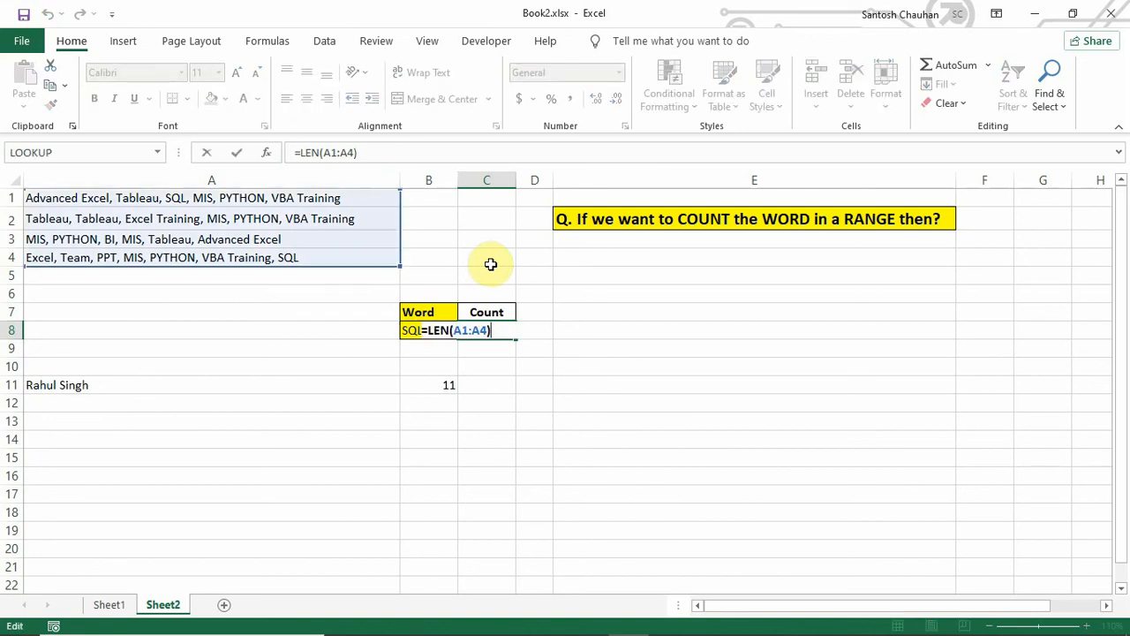
{"action": "key", "text": "ctrl+shift+Return"}
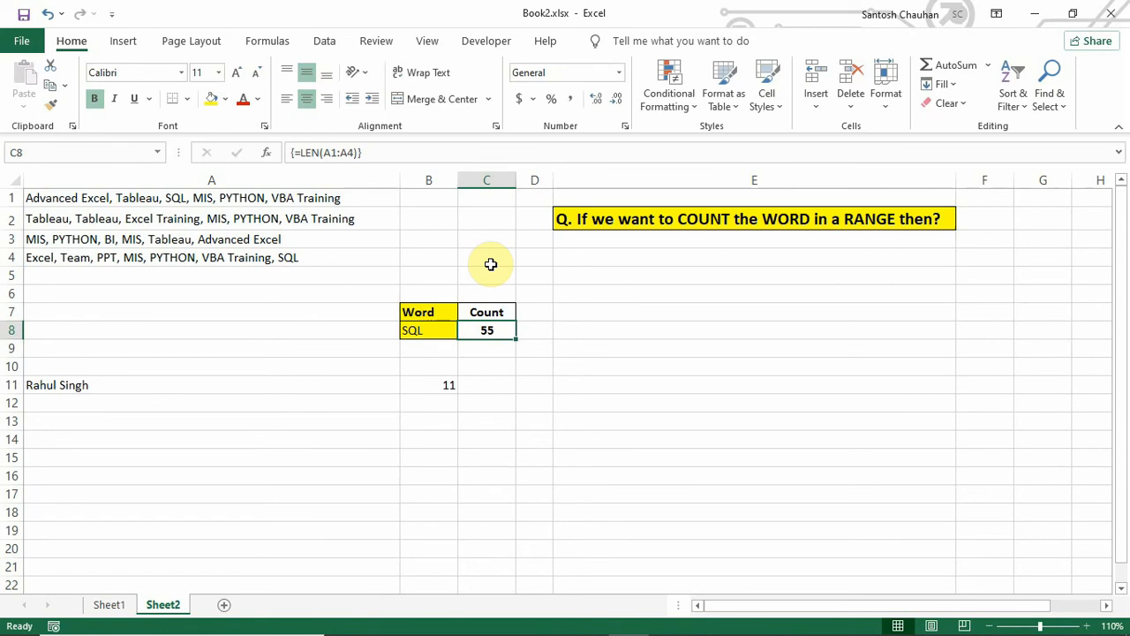
Evaluate the array formula in C8 in place to inspect the text length of each cell in A1:A4, and cancel the edit
{"action": "key", "text": "F2"}
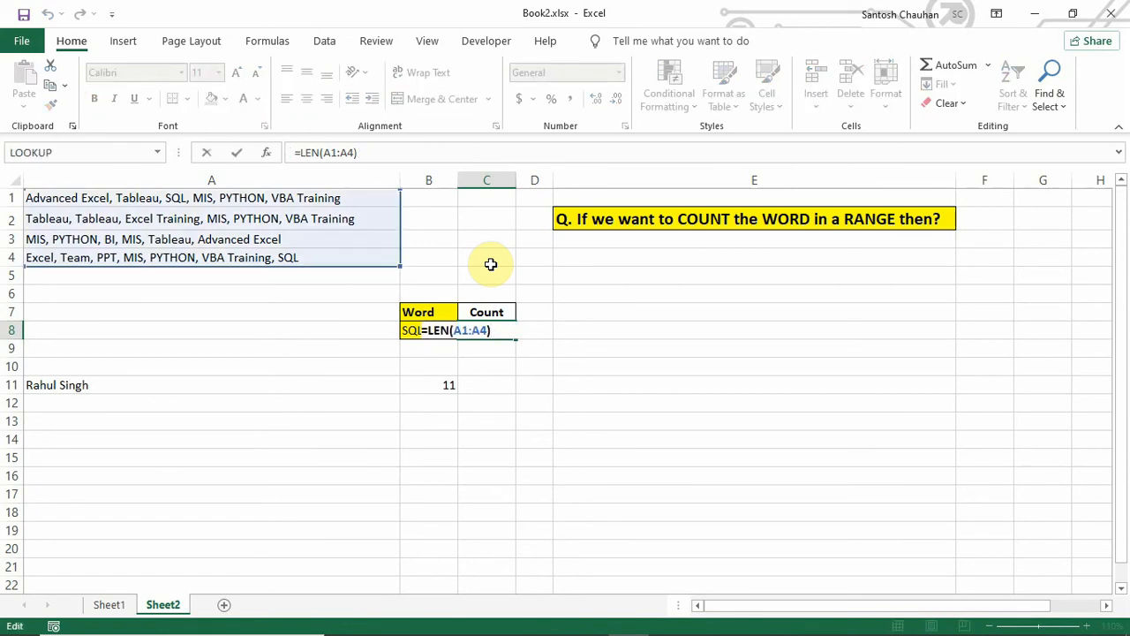
{"action": "key", "text": "F9"}
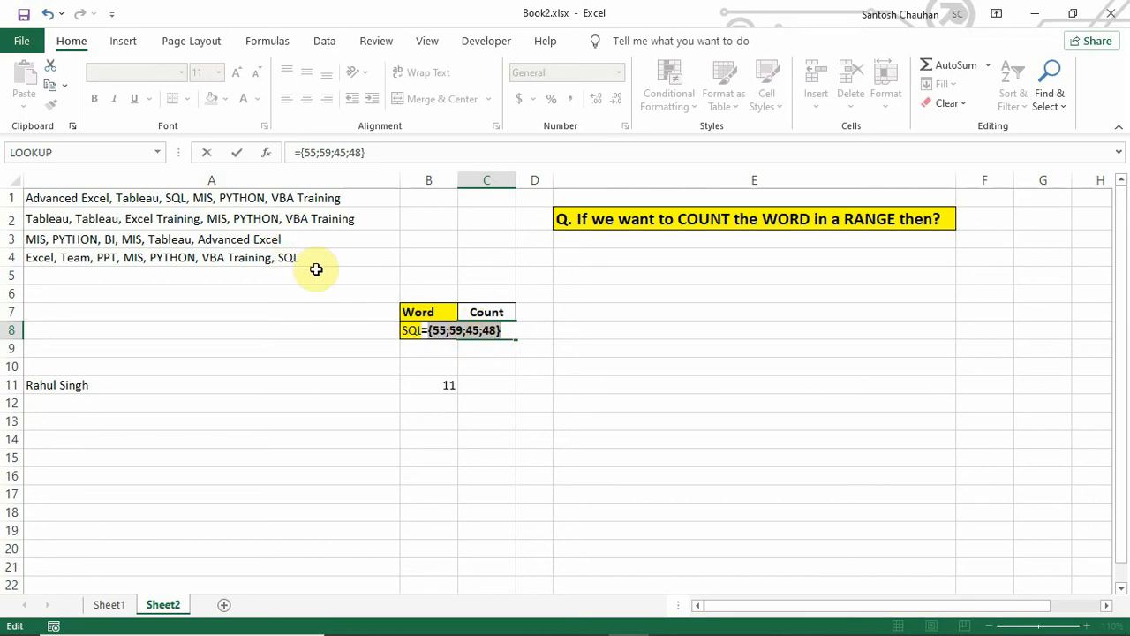
{"action": "key", "text": "Escape"}
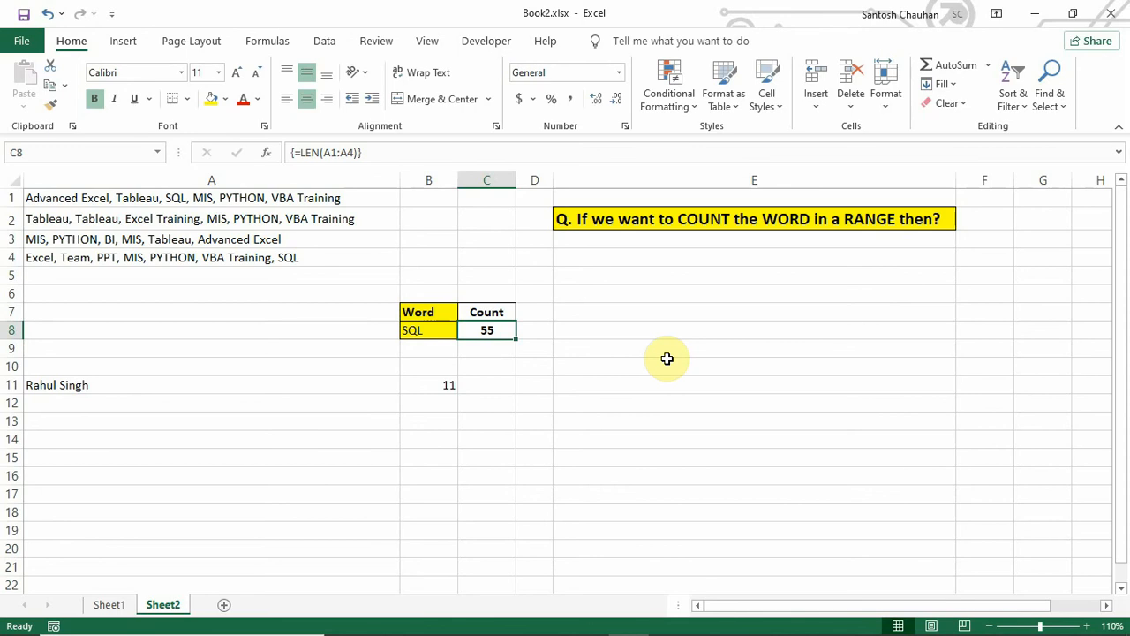
Enter the formula =SUBSTITUTE(A11," ","") in cell C11 to remove the space from the sample name
{"action": "left_click", "coordinate": [499, 385]}
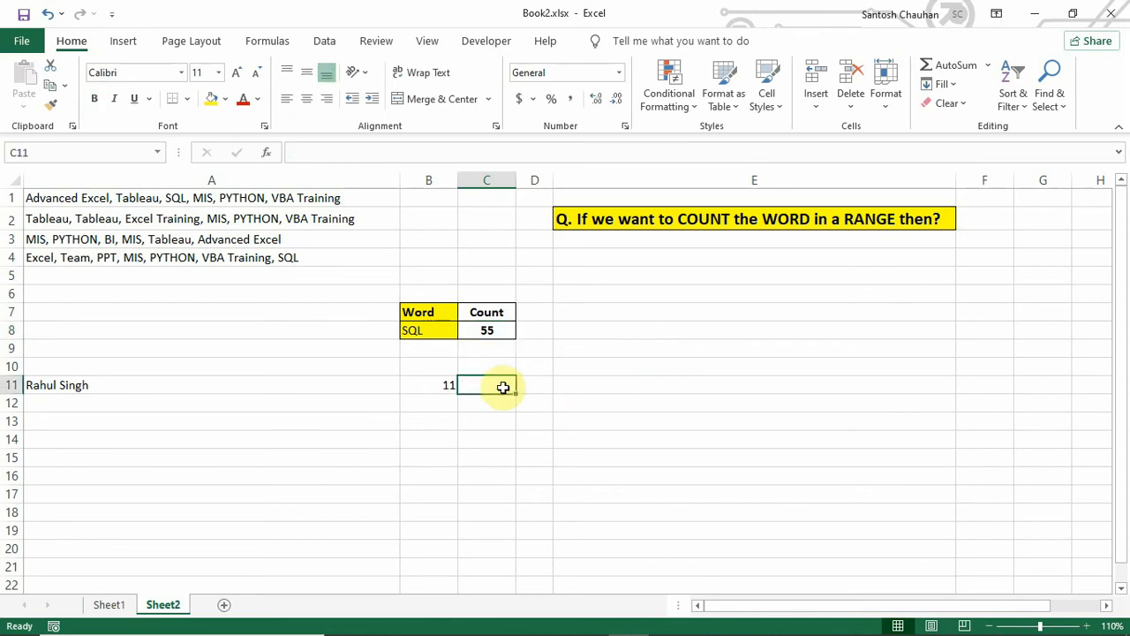
{"action": "type", "text": "="}
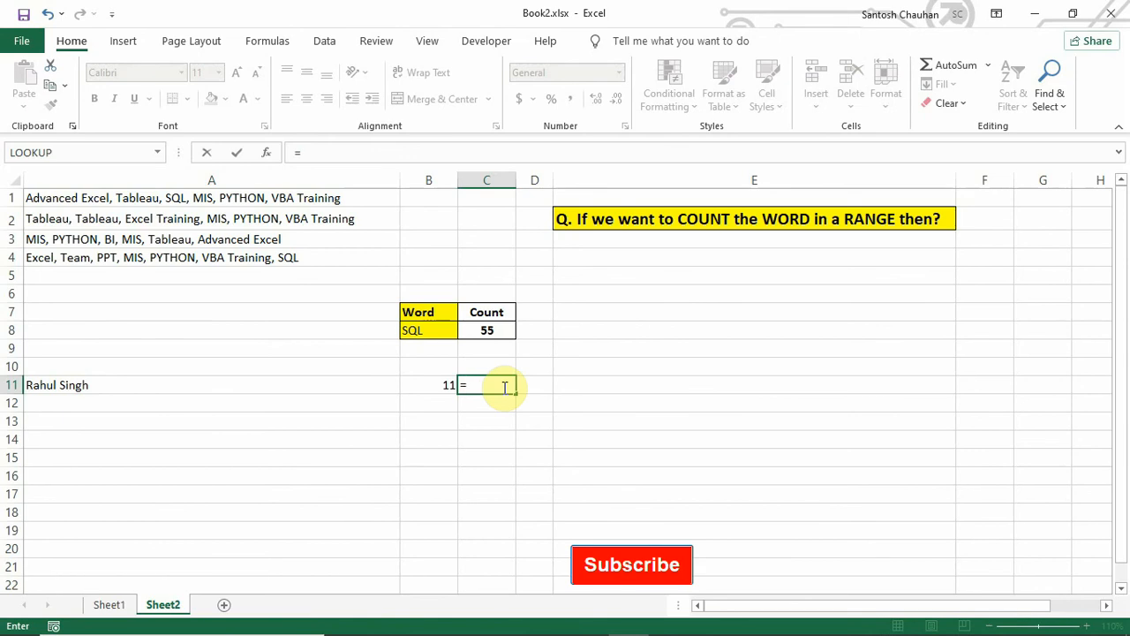
{"action": "type", "text": "sub"}
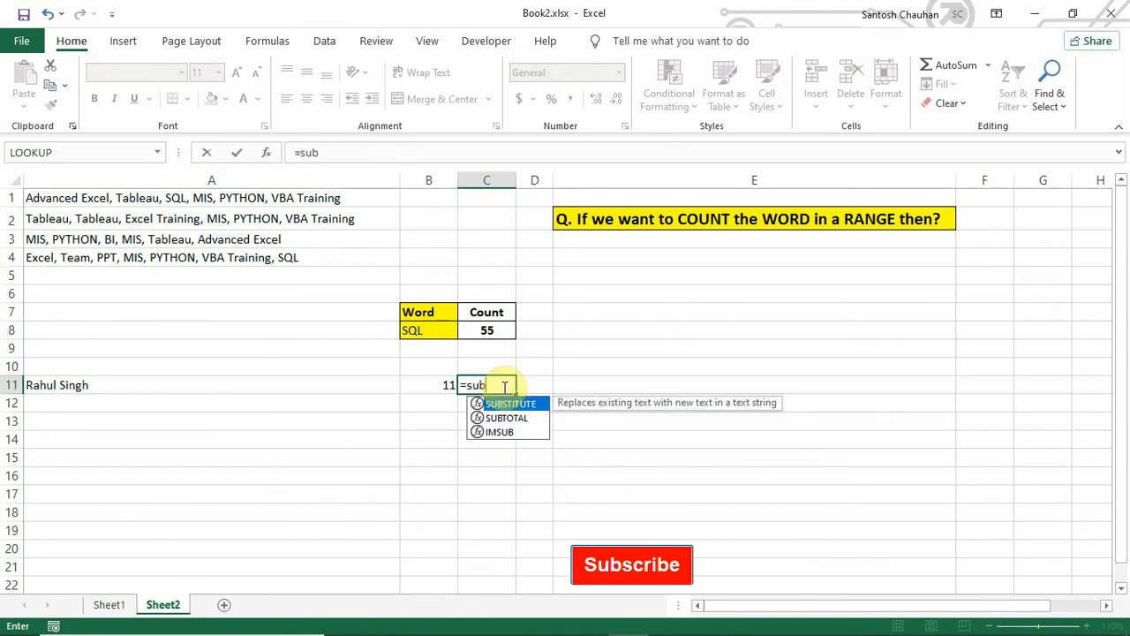
{"action": "key", "text": "Tab"}
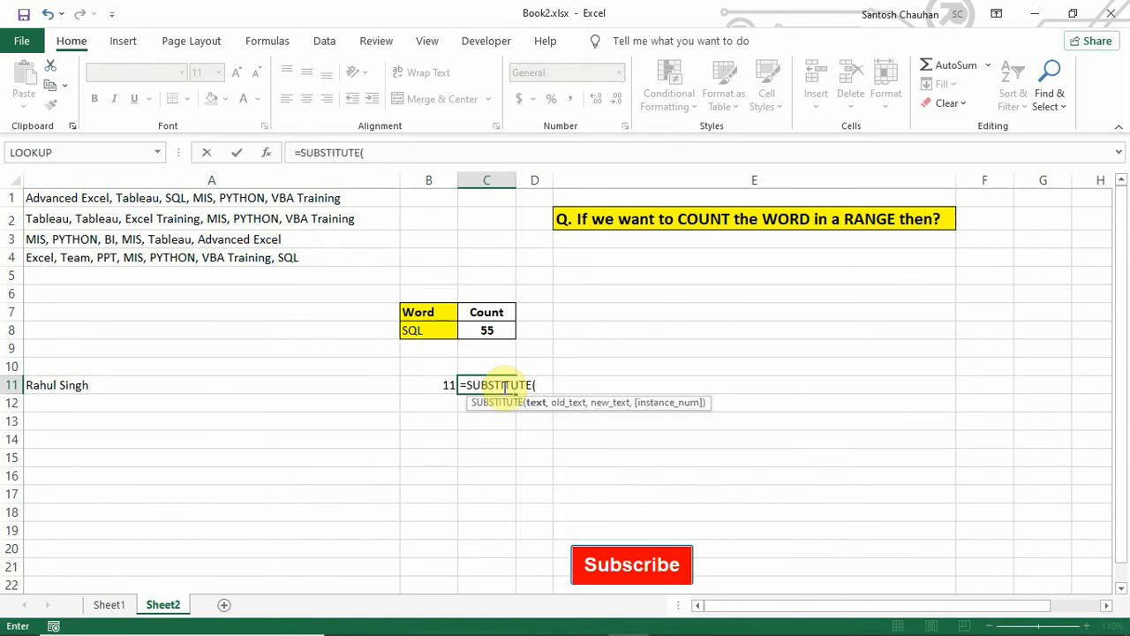
{"action": "key", "text": "Left"}
{"action": "key", "text": "Left"}
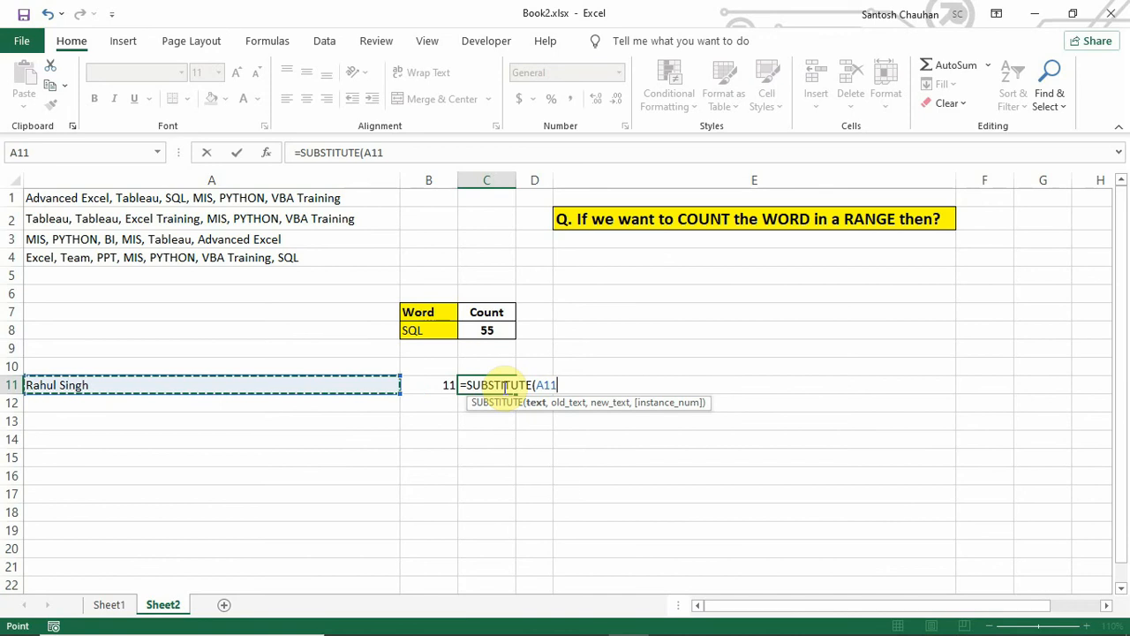
{"action": "type", "text": ","}
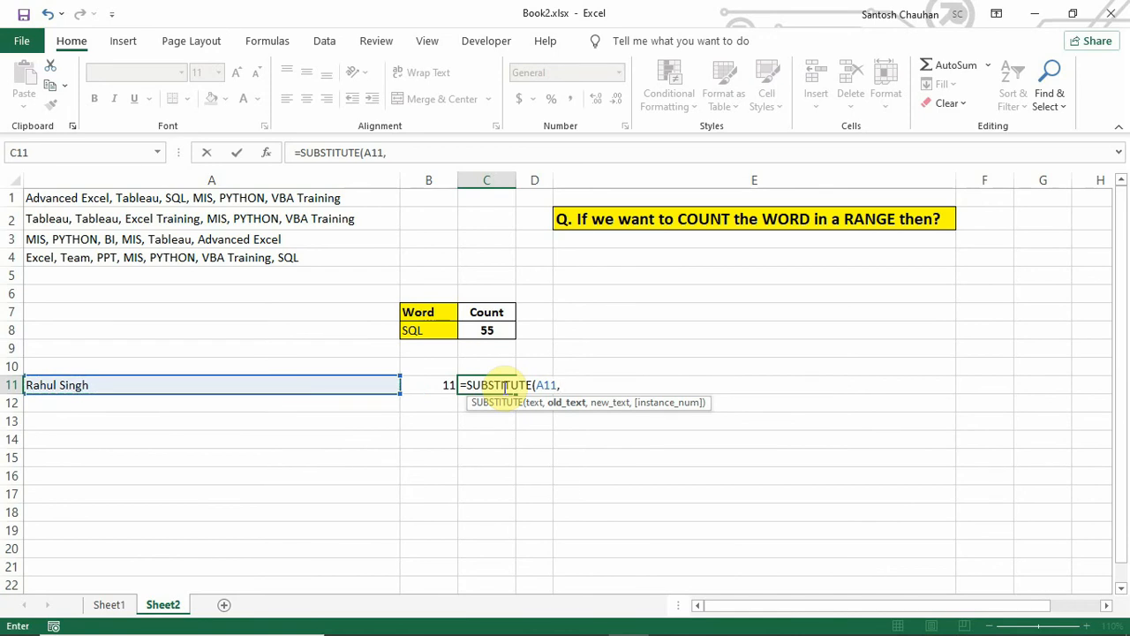
{"action": "type", "text": "\" \",\"\""}
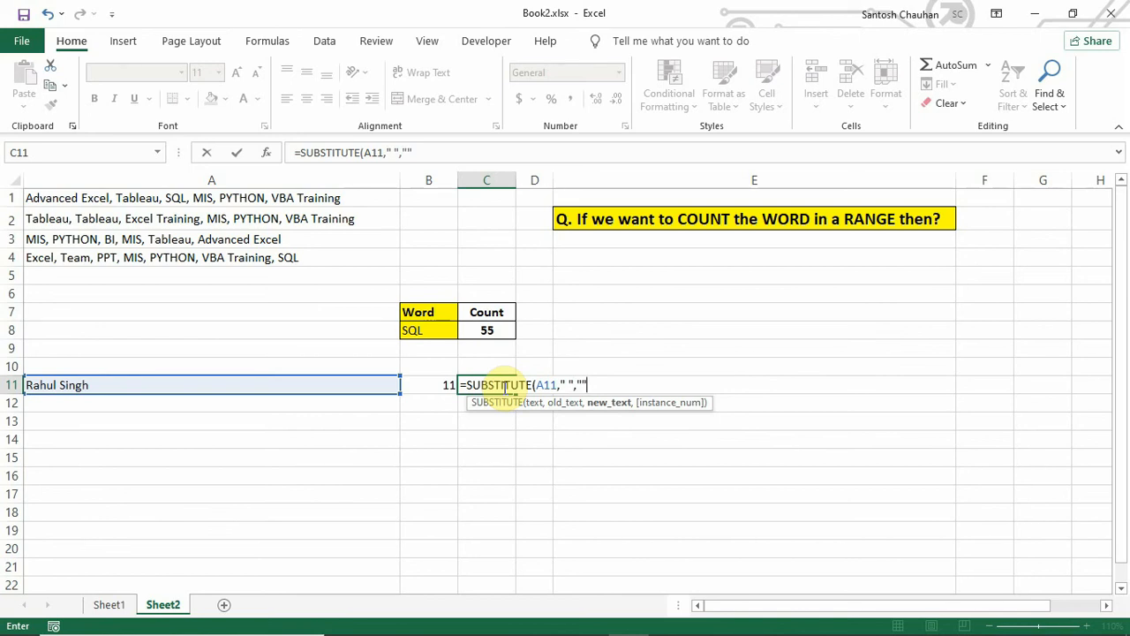
{"action": "type", "text": ")"}
{"action": "key", "text": "Return"}
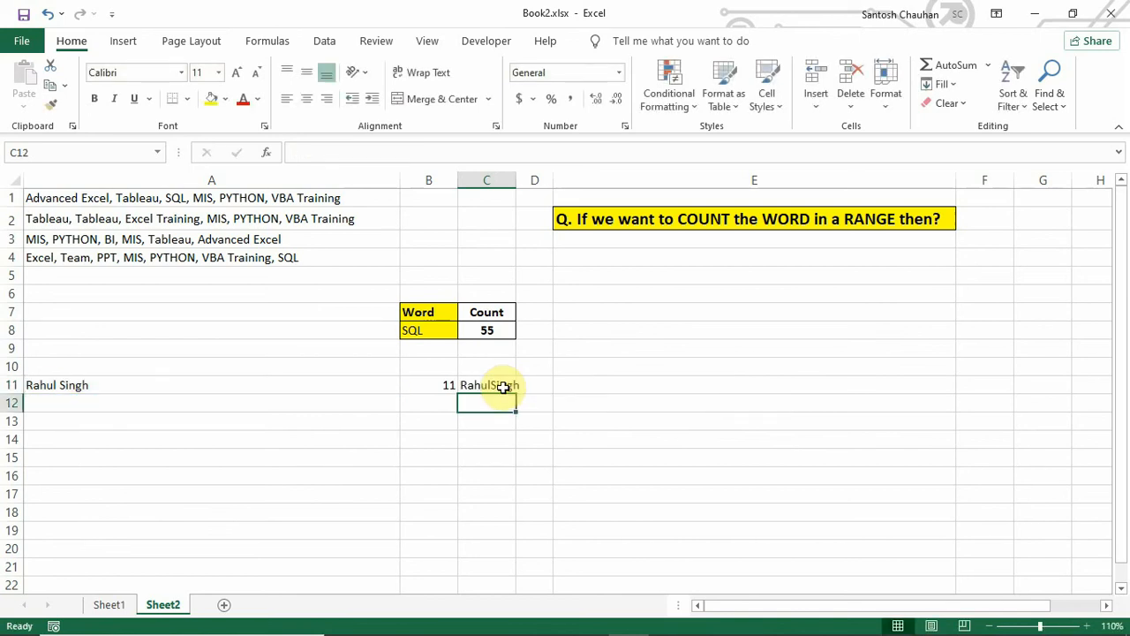
Wrap the formula in C11 in LEN as =LEN(SUBSTITUTE(A11," ","")), previewing the SUBSTITUTE part, and compare it with the formula in B11
{"action": "left_click", "coordinate": [505, 386]}
{"action": "left_click", "coordinate": [304, 152]}
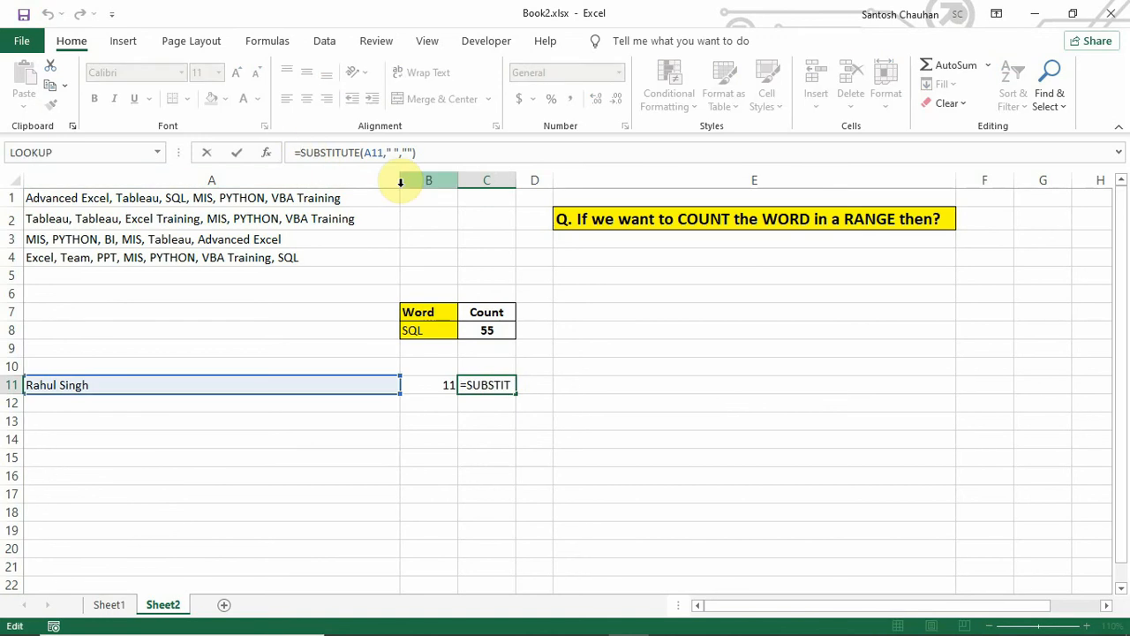
{"action": "type", "text": "LEN("}
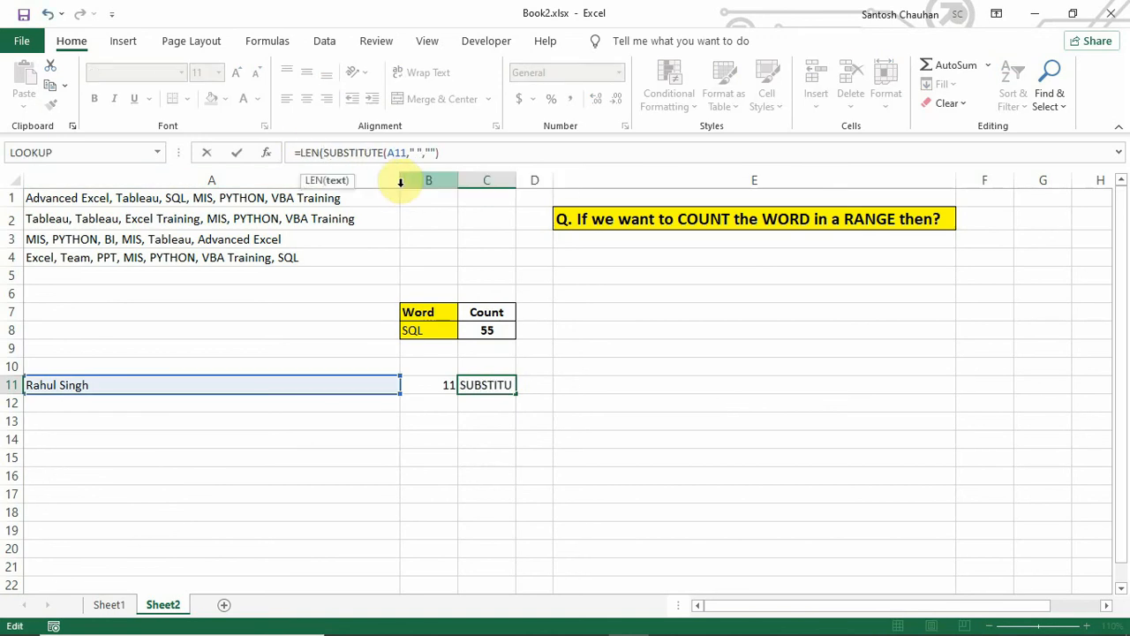
{"action": "left_click_drag", "start_coordinate": [323, 153], "coordinate": [494, 148]}
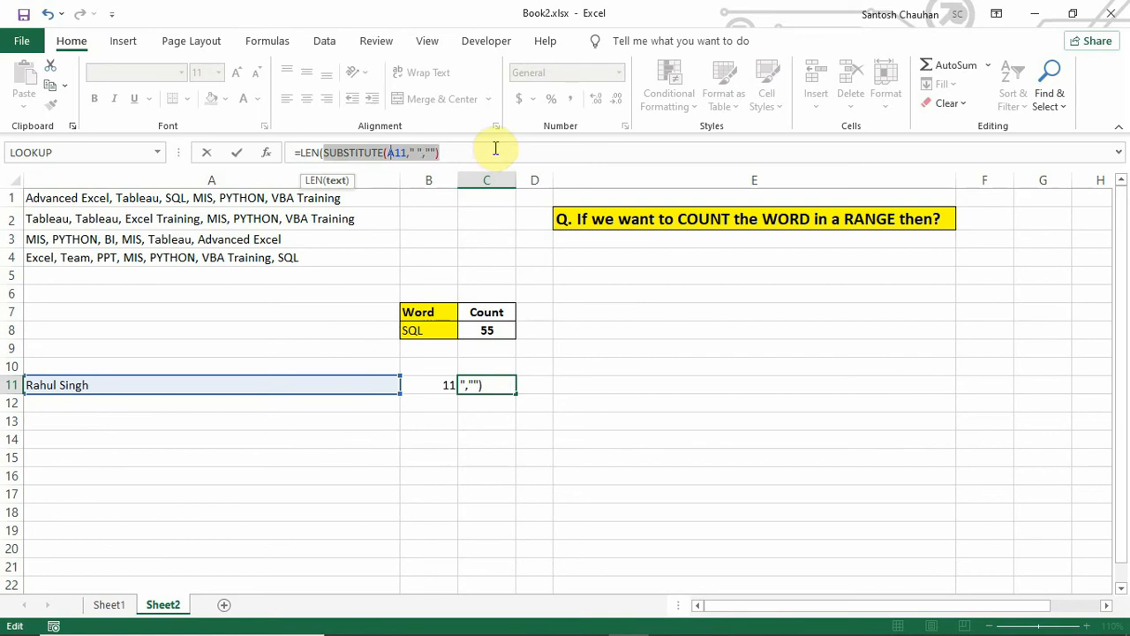
{"action": "key", "text": "F9"}
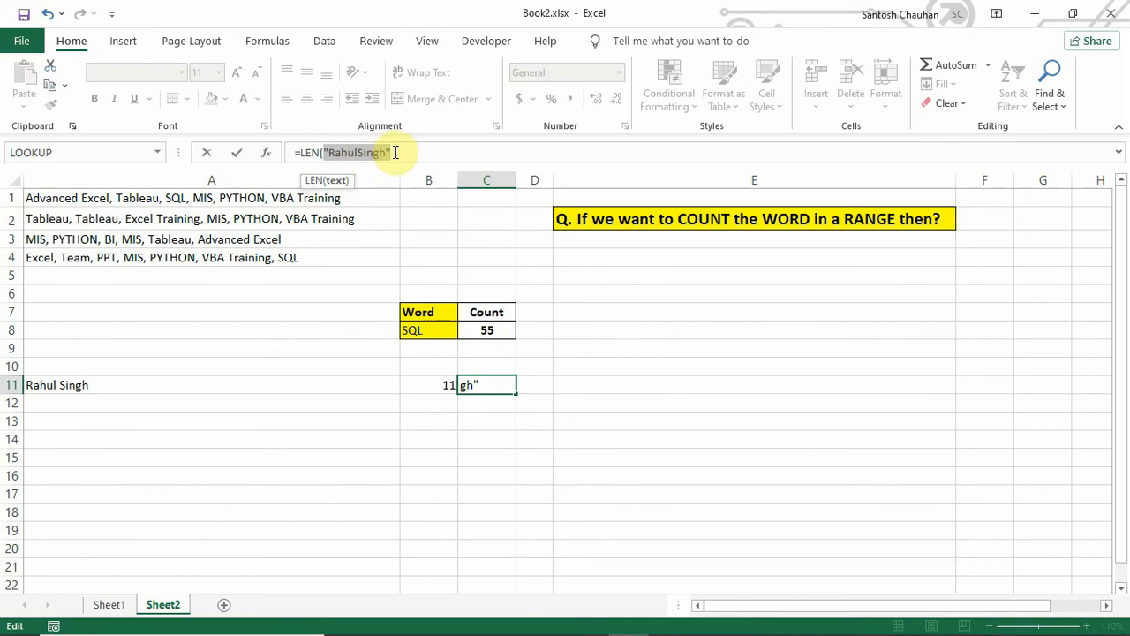
{"action": "key", "text": "ctrl+z"}
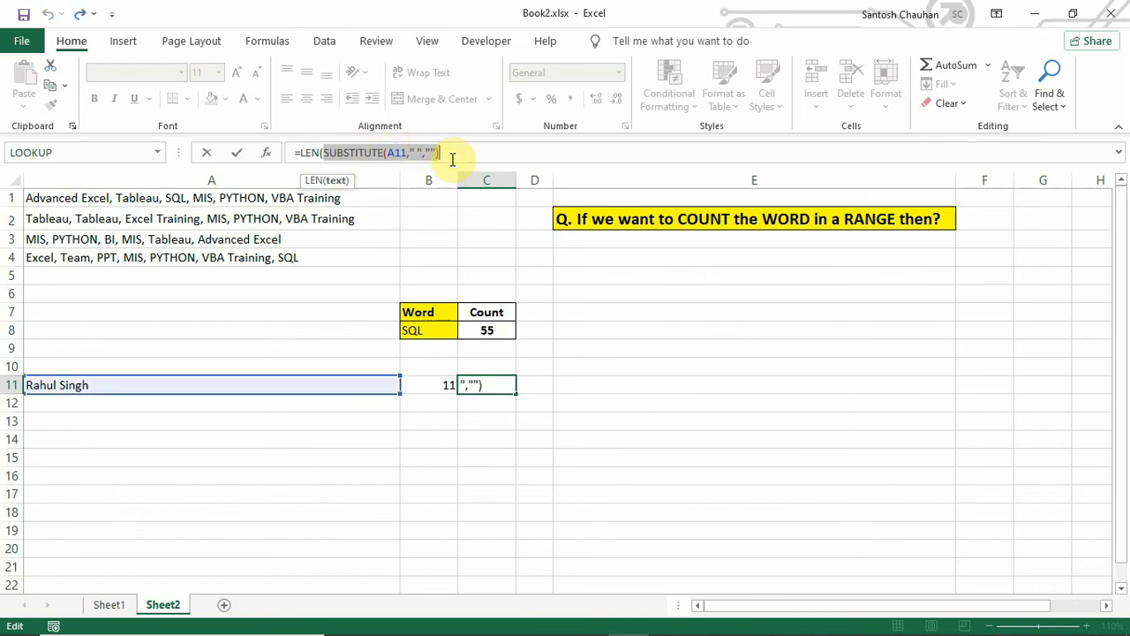
{"action": "left_click", "coordinate": [459, 155]}
{"action": "type", "text": ")"}
{"action": "key", "text": "Return"}
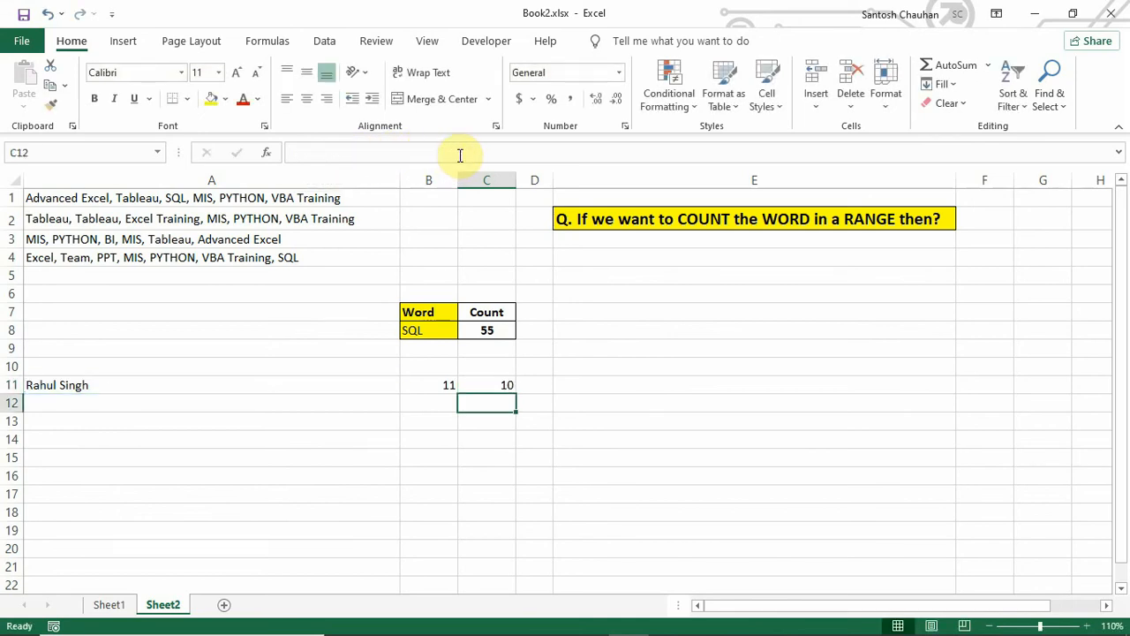
{"action": "key", "text": "Up"}
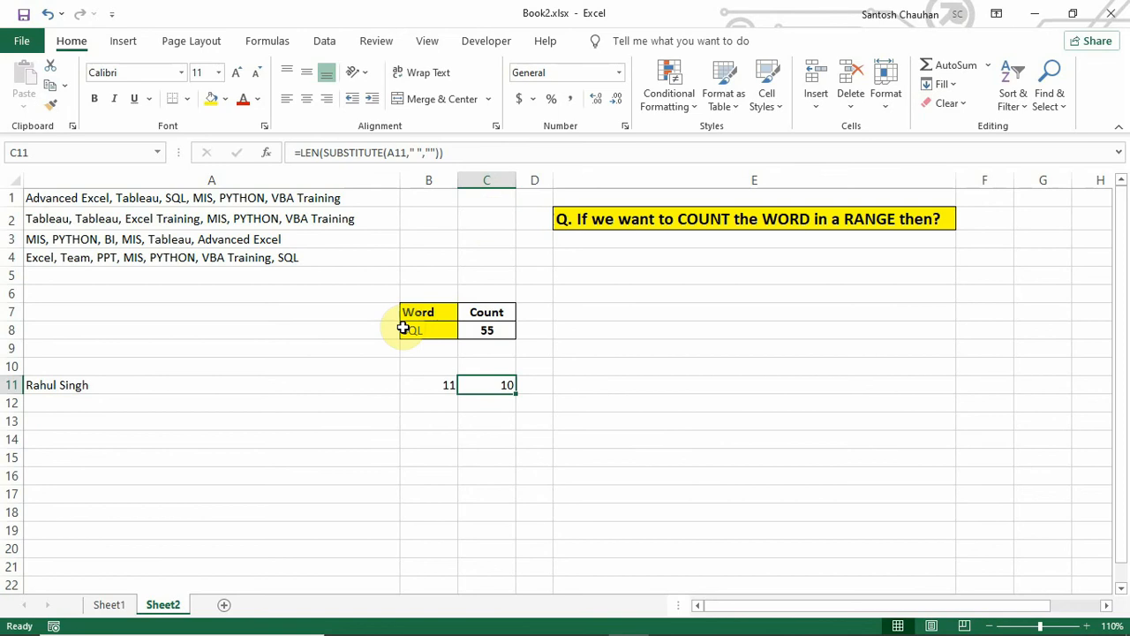
{"action": "left_click", "coordinate": [434, 385]}
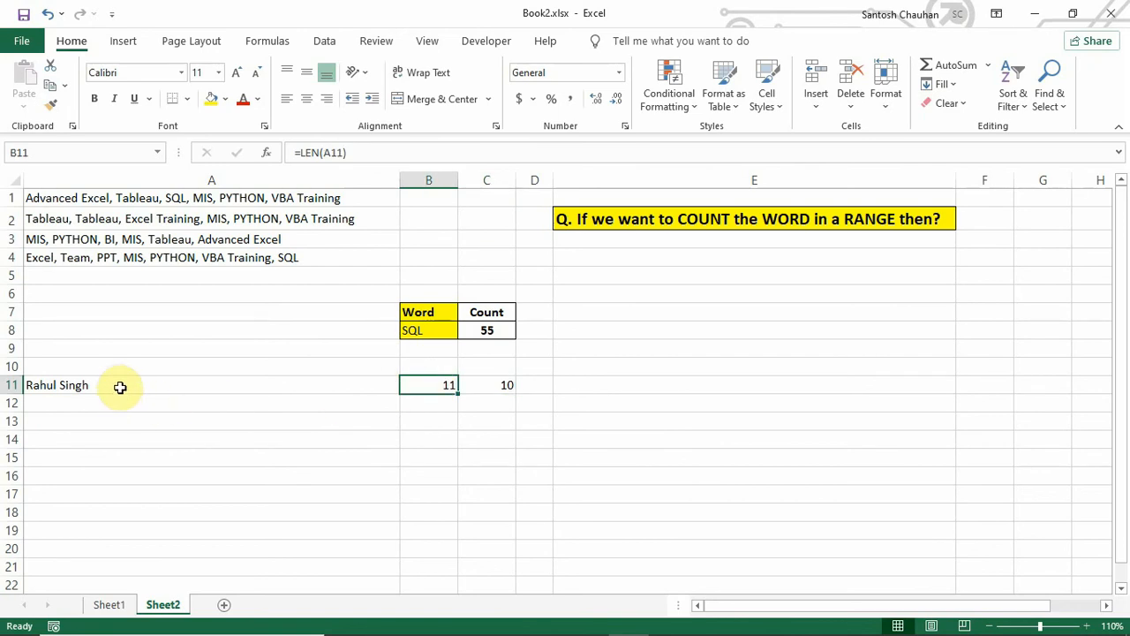
{"action": "left_click", "coordinate": [484, 386]}
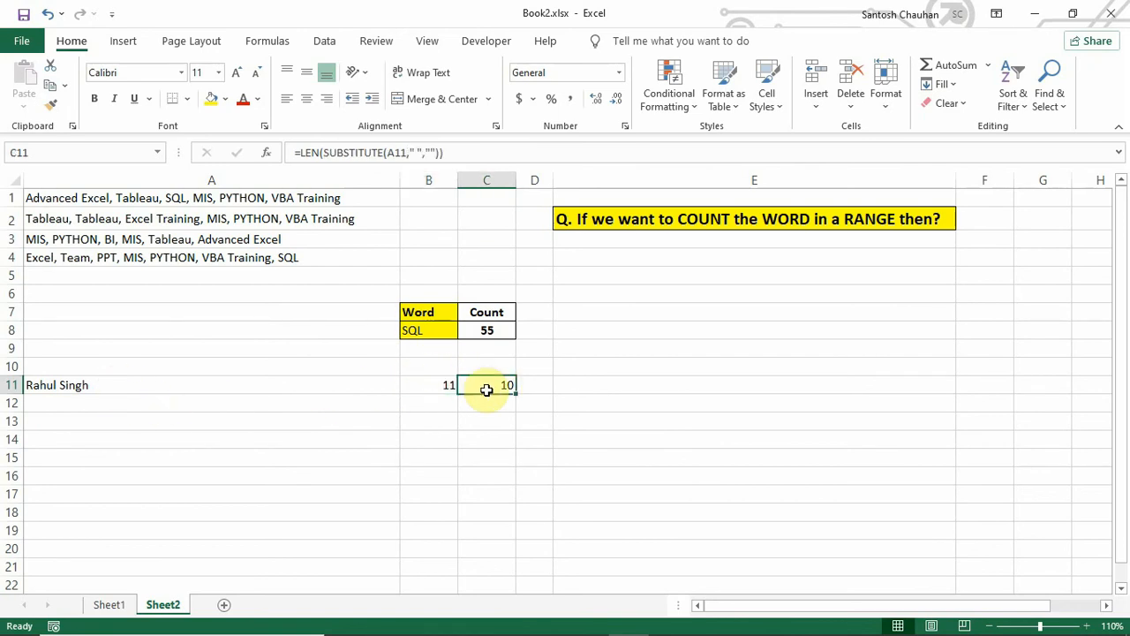
Extend the Count formula in C8 to =LEN(A1:A4)-LEN(SUBSTITUTE(A1:A4,B8,"")) and enter it as an array formula
{"action": "left_click", "coordinate": [487, 330]}
{"action": "left_click", "coordinate": [385, 152]}
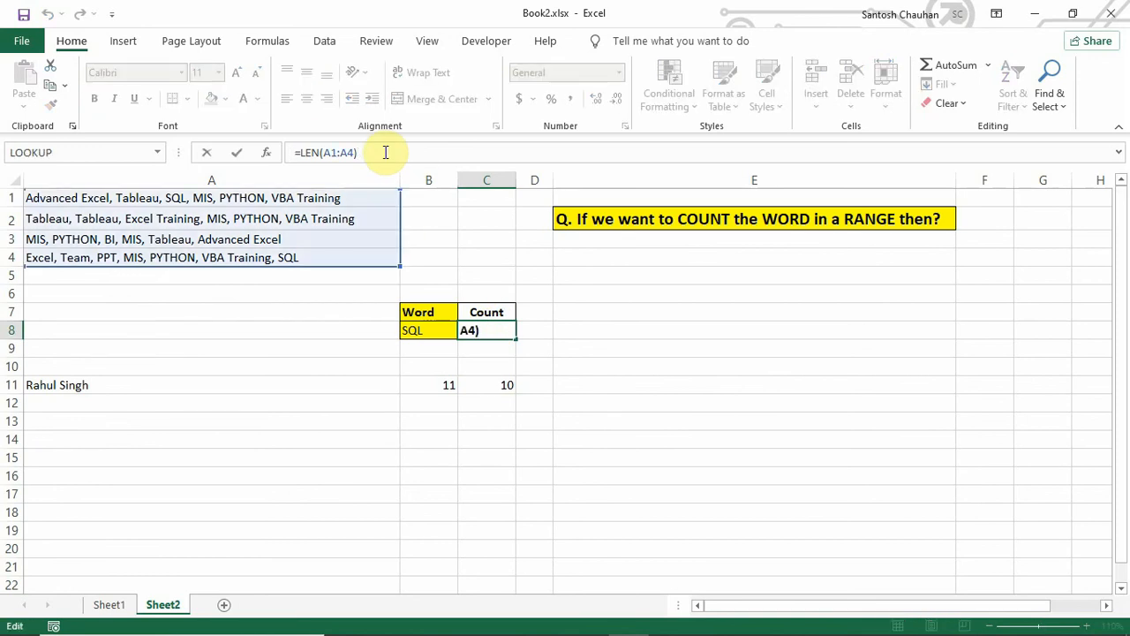
{"action": "type", "text": "-LEN("}
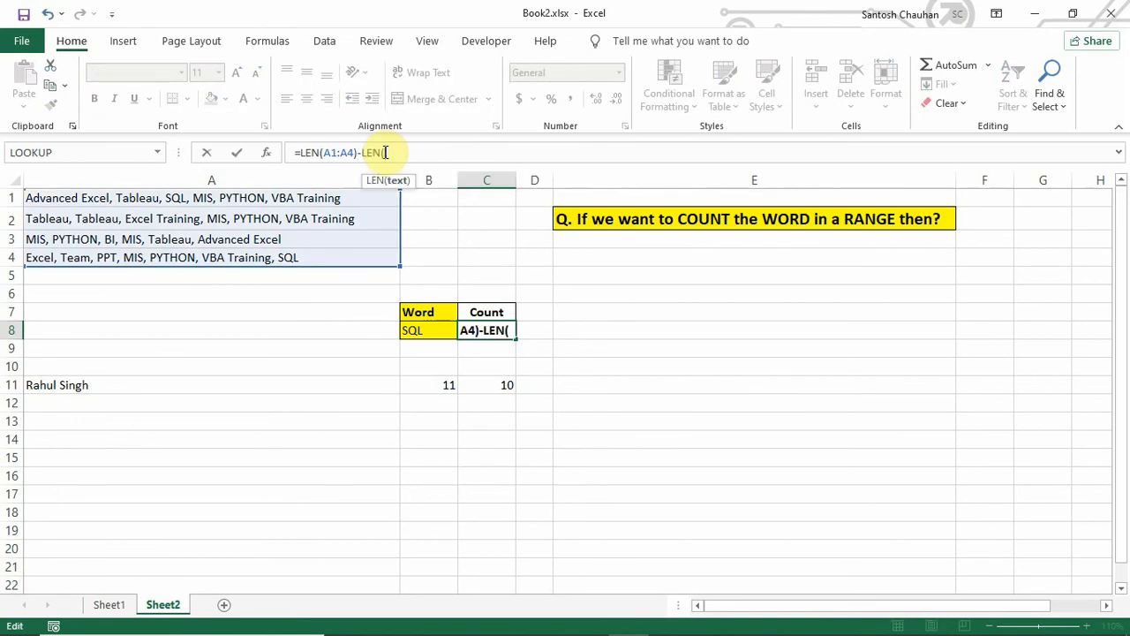
{"action": "type", "text": "SUBSTITUTE("}
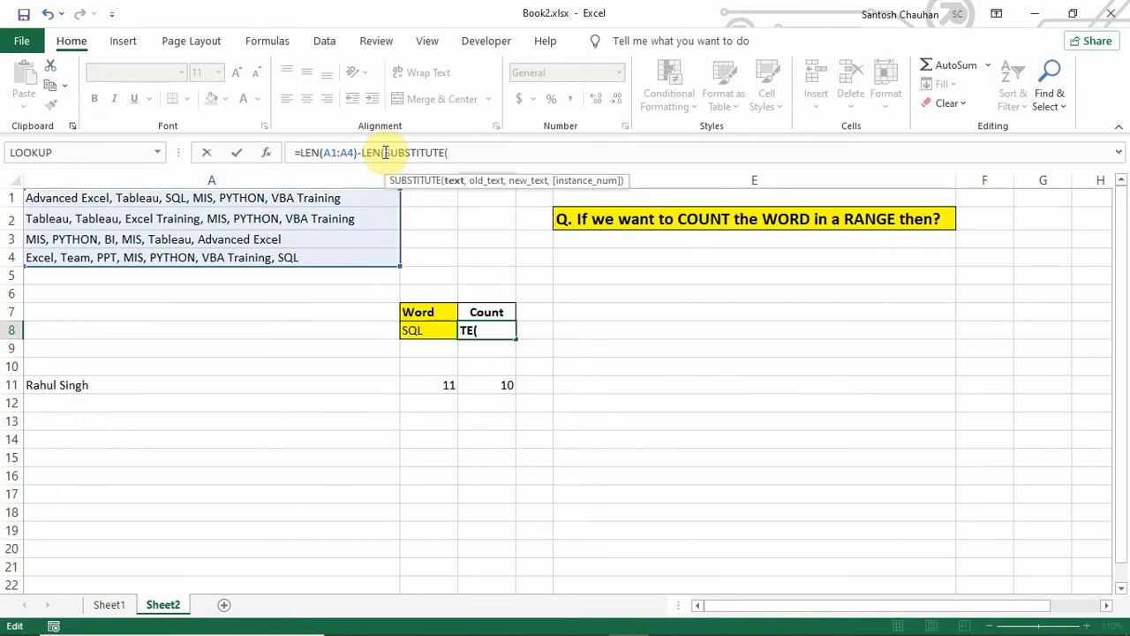
{"action": "left_click_drag", "start_coordinate": [362, 199], "coordinate": [355, 256]}
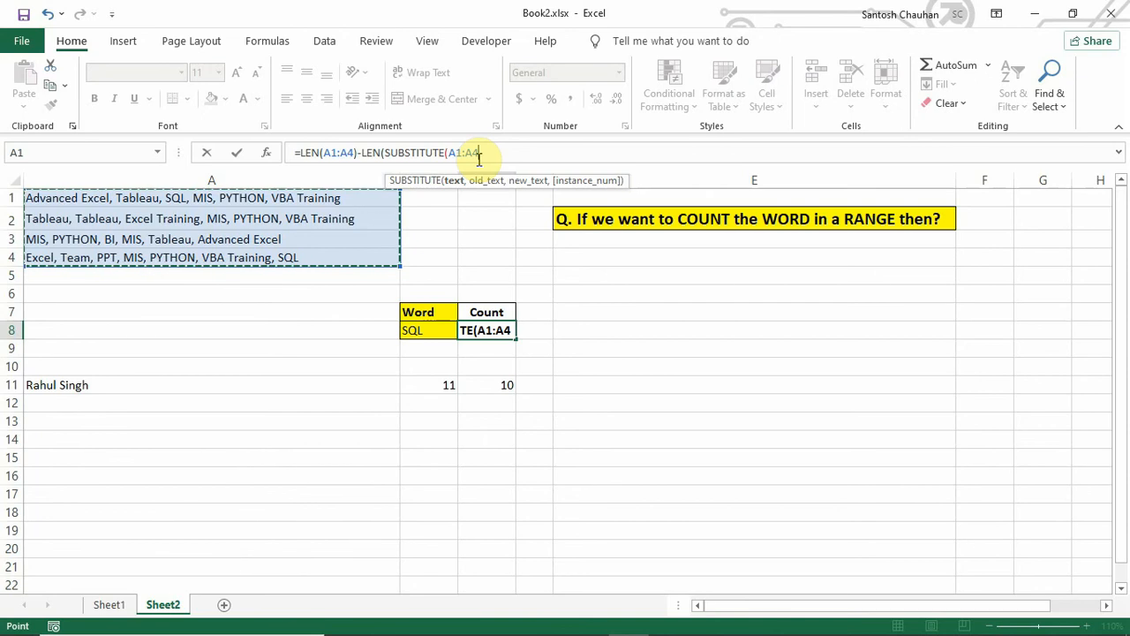
{"action": "type", "text": ","}
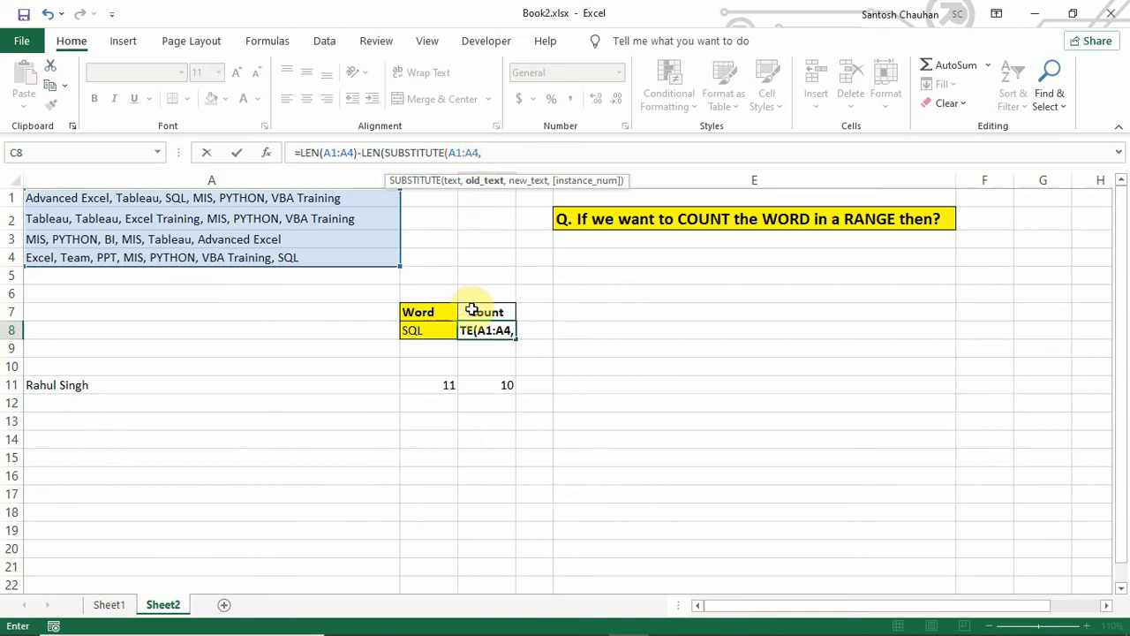
{"action": "left_click", "coordinate": [421, 331]}
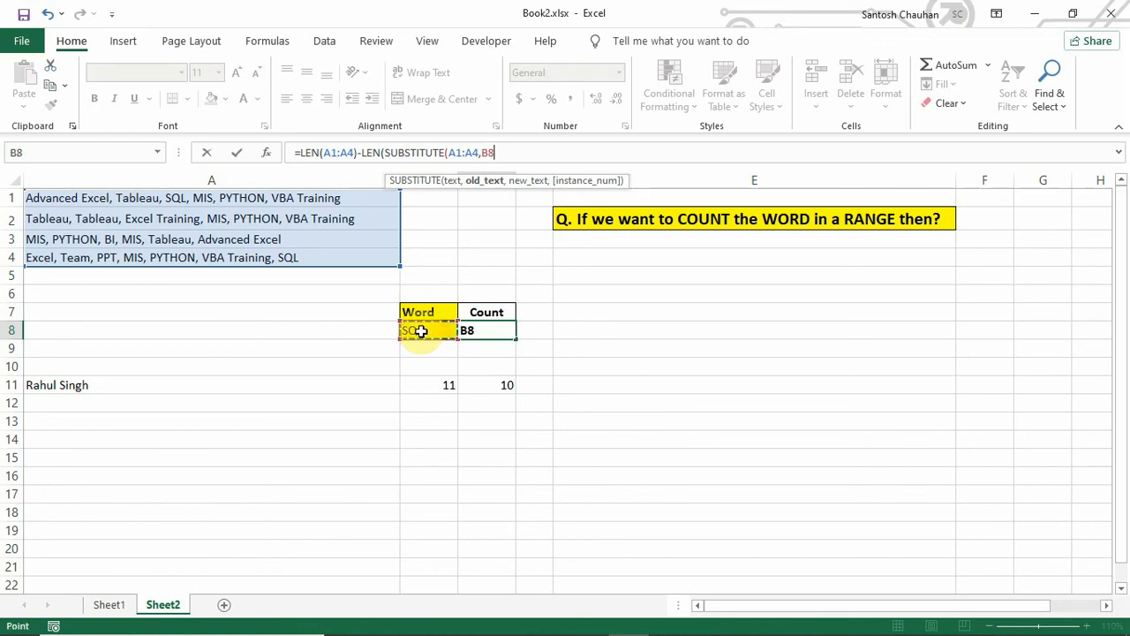
{"action": "type", "text": ","}
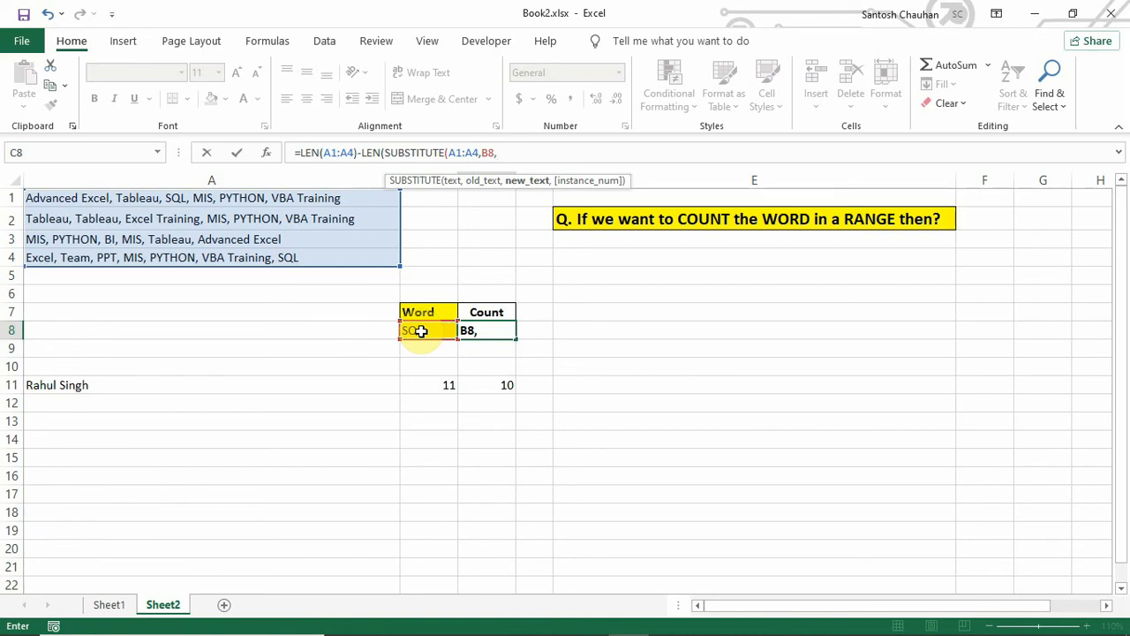
{"action": "type", "text": "\"\")"}
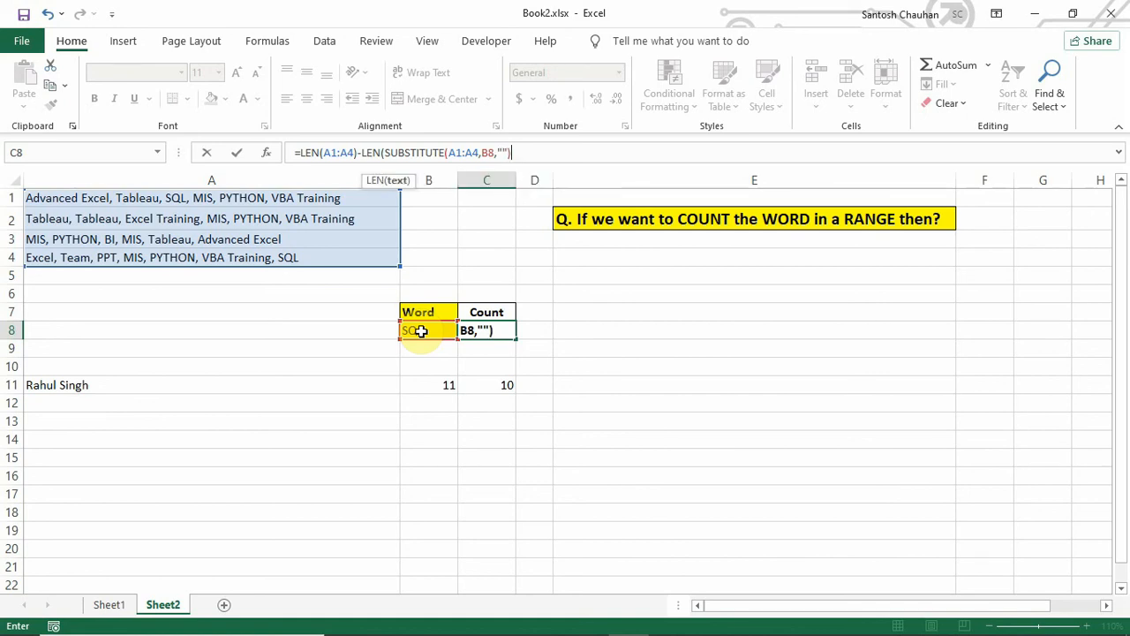
{"action": "type", "text": ")"}
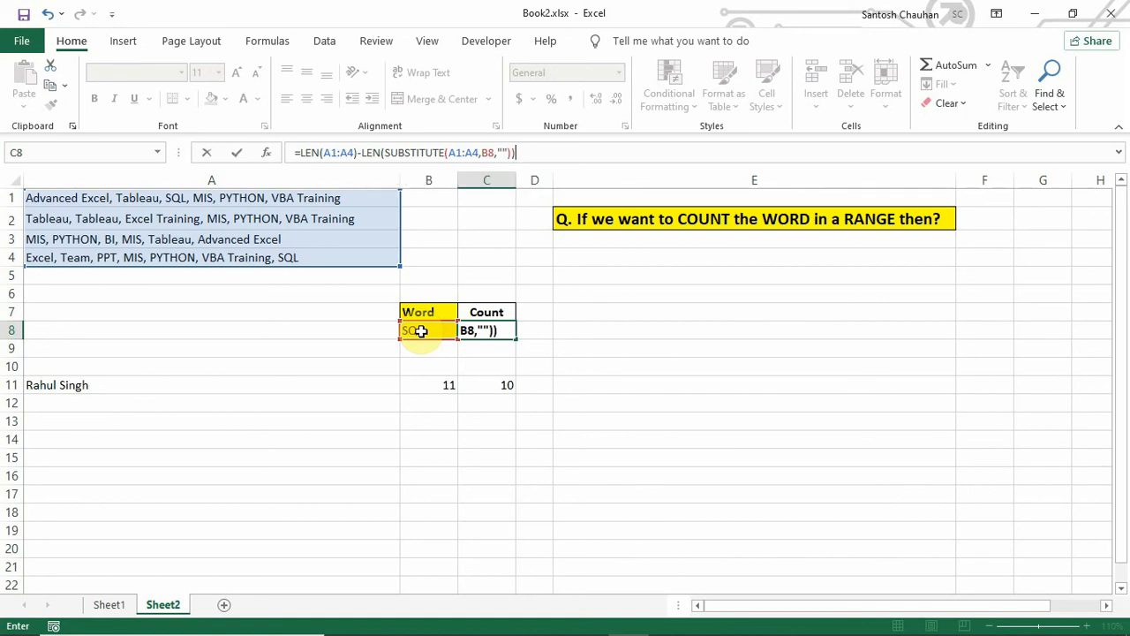
{"action": "key", "text": "ctrl+shift+Return"}
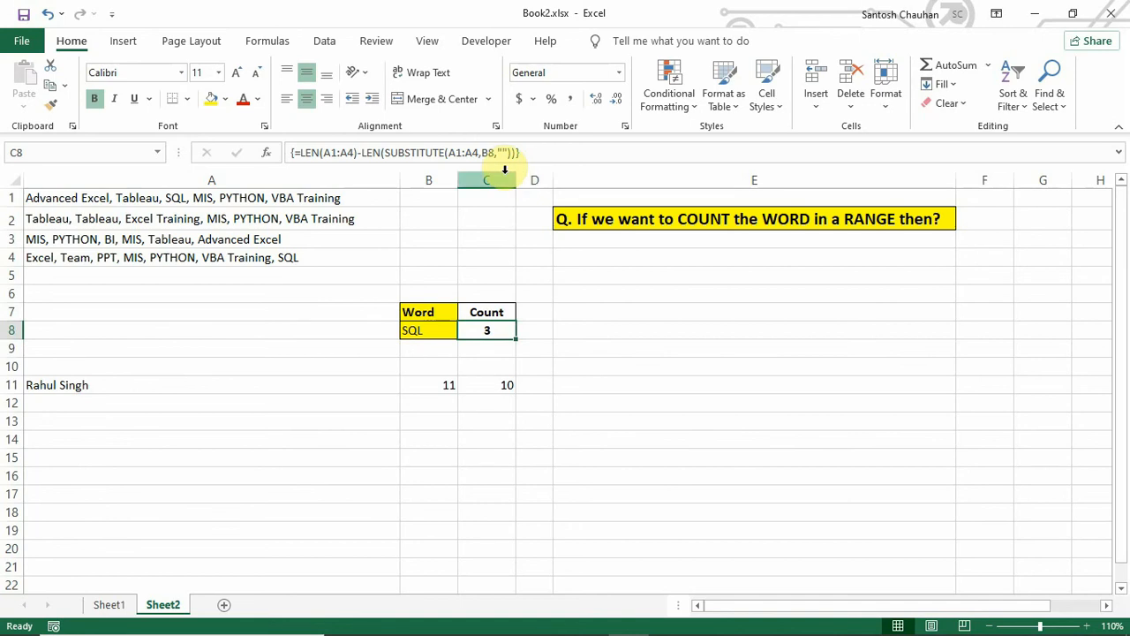
Append /LEN(B8) to the Count formula in C8 and re-enter it as an array formula
{"action": "key", "text": "F2"}
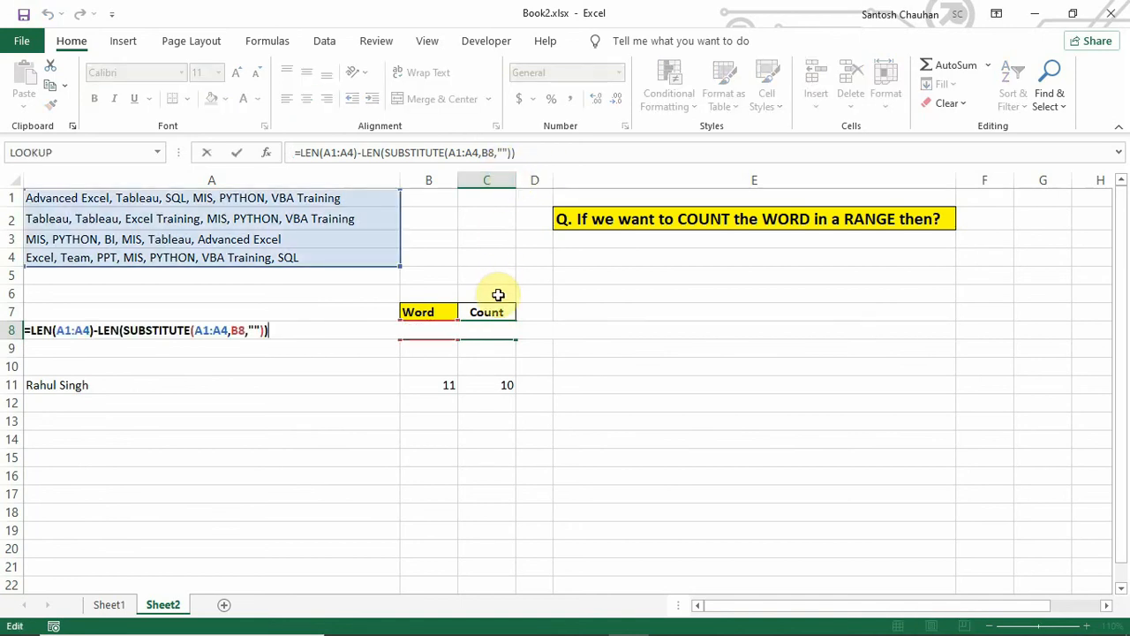
{"action": "left_click", "coordinate": [300, 153]}
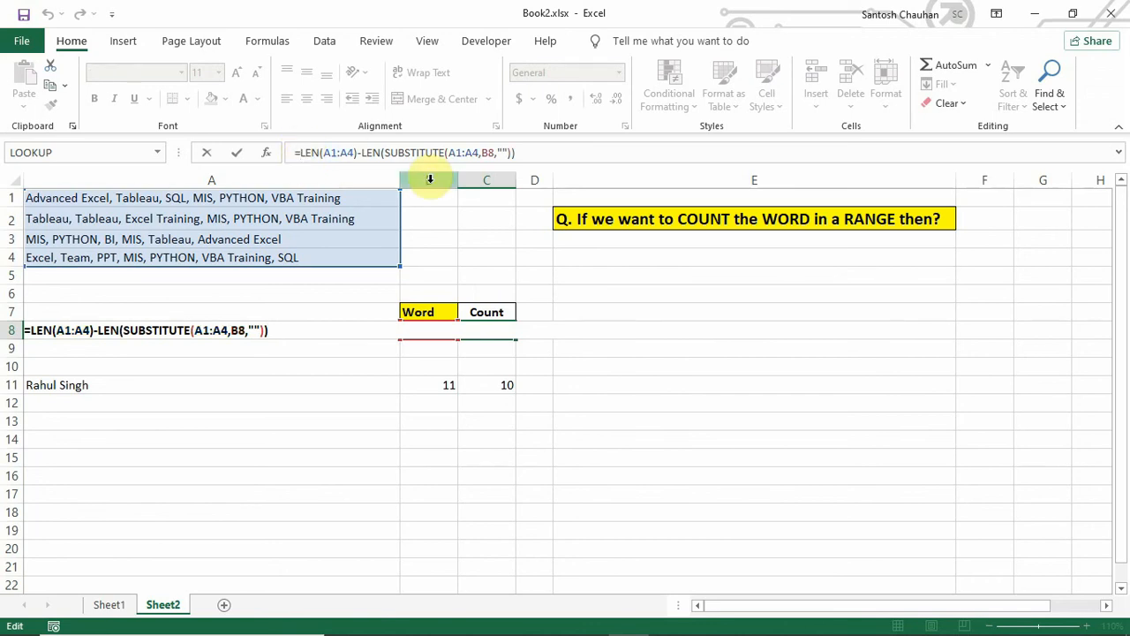
{"action": "left_click", "coordinate": [538, 150]}
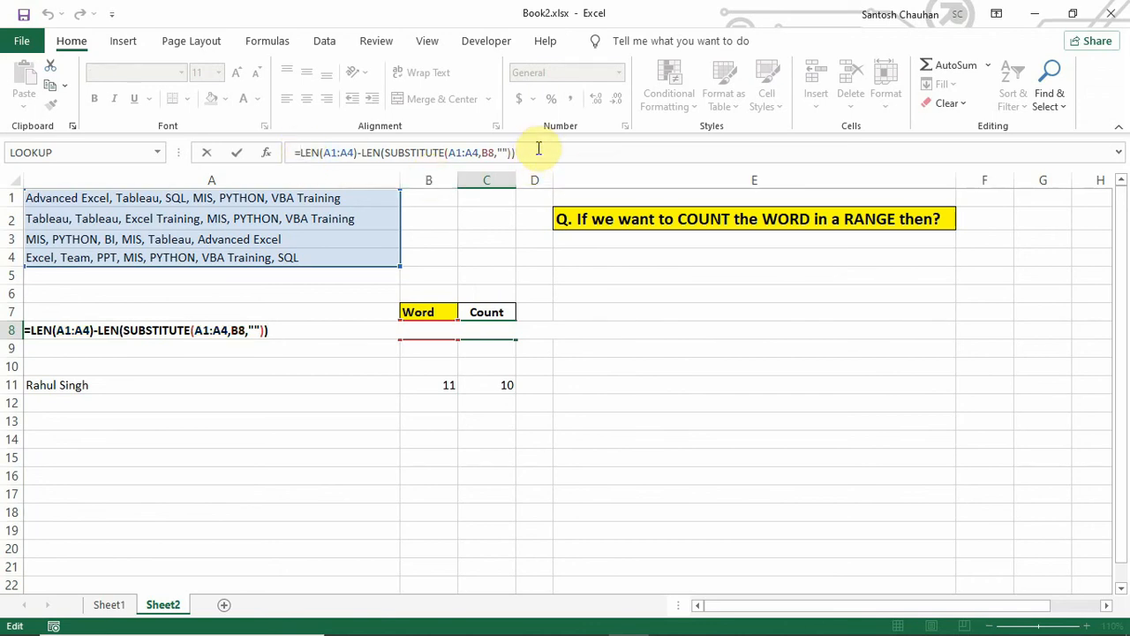
{"action": "type", "text": "/len"}
{"action": "key", "text": "Tab"}
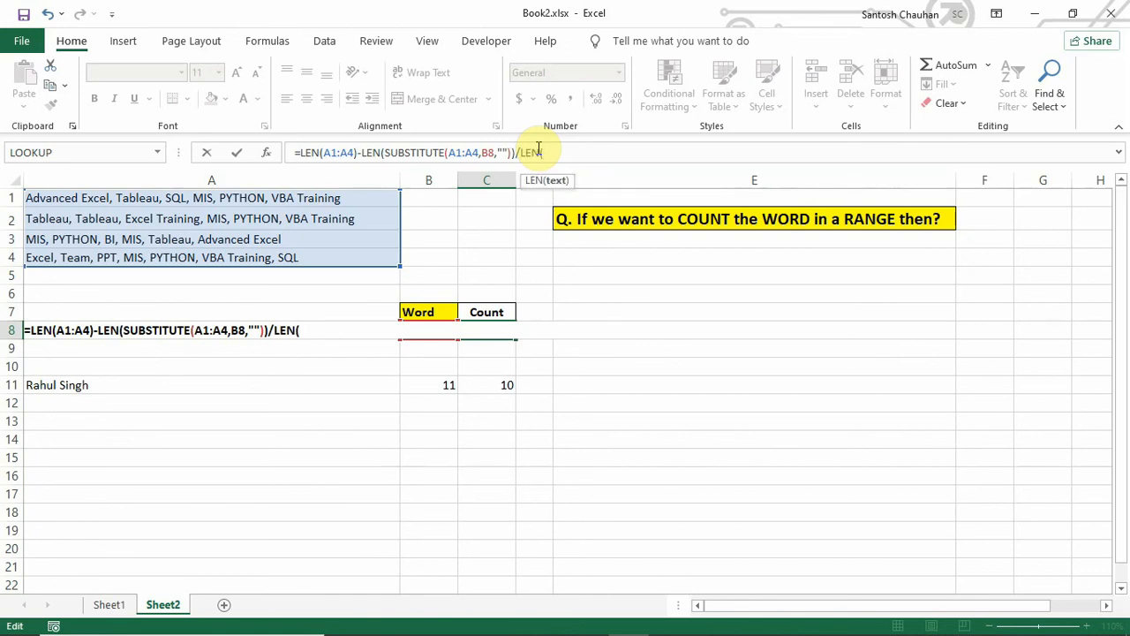
{"action": "left_click", "coordinate": [420, 351]}
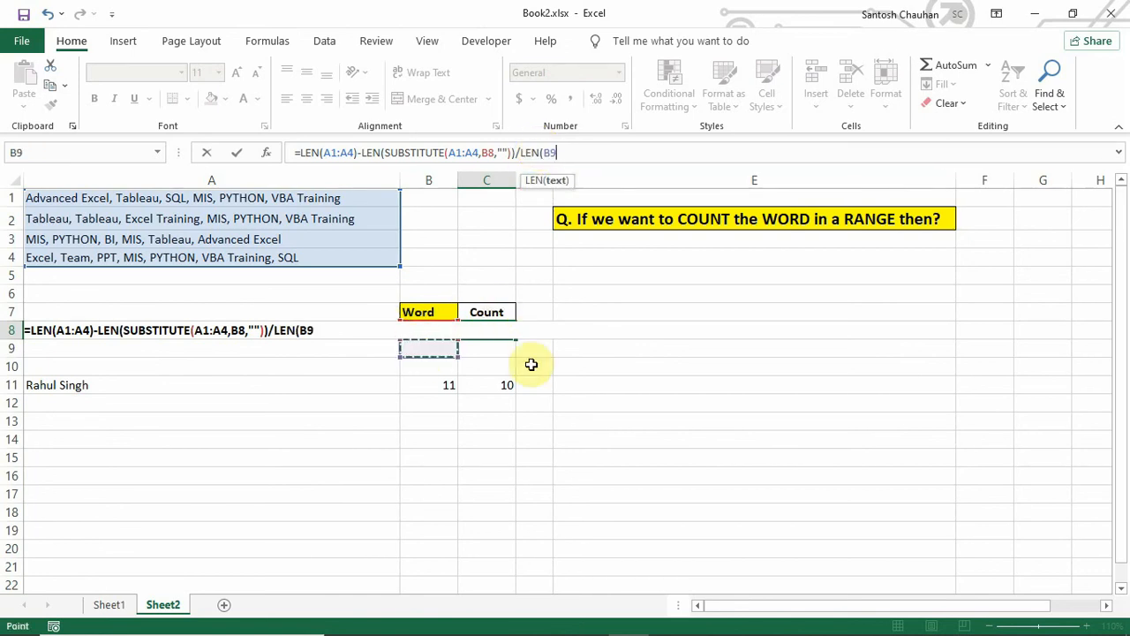
{"action": "key", "text": "Up"}
{"action": "type", "text": ")"}
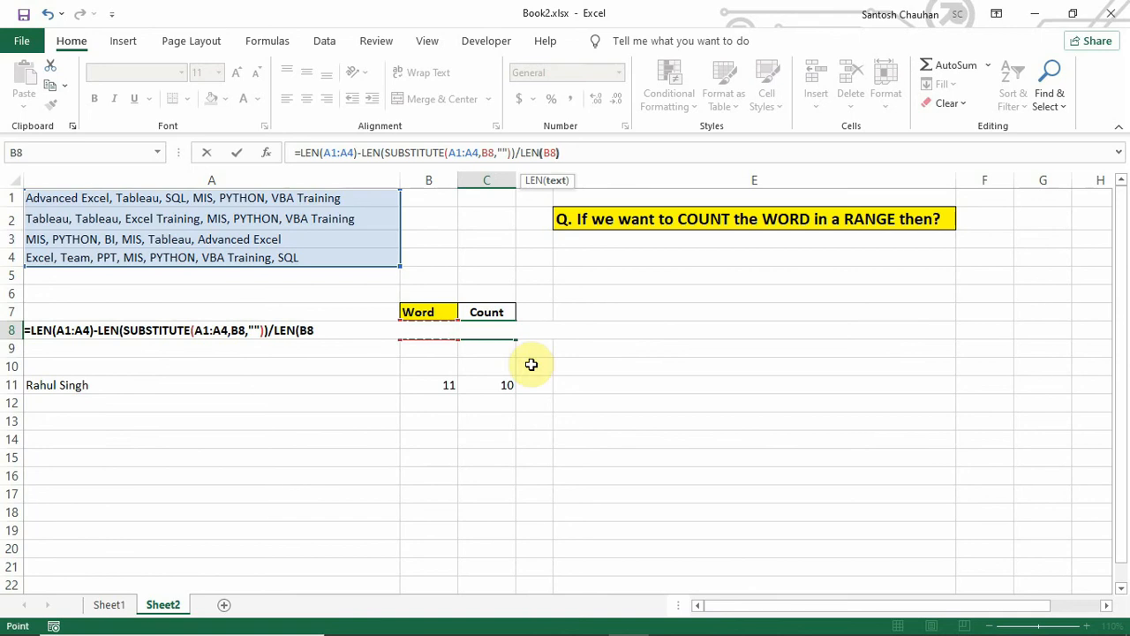
{"action": "key", "text": "ctrl+shift+Return"}
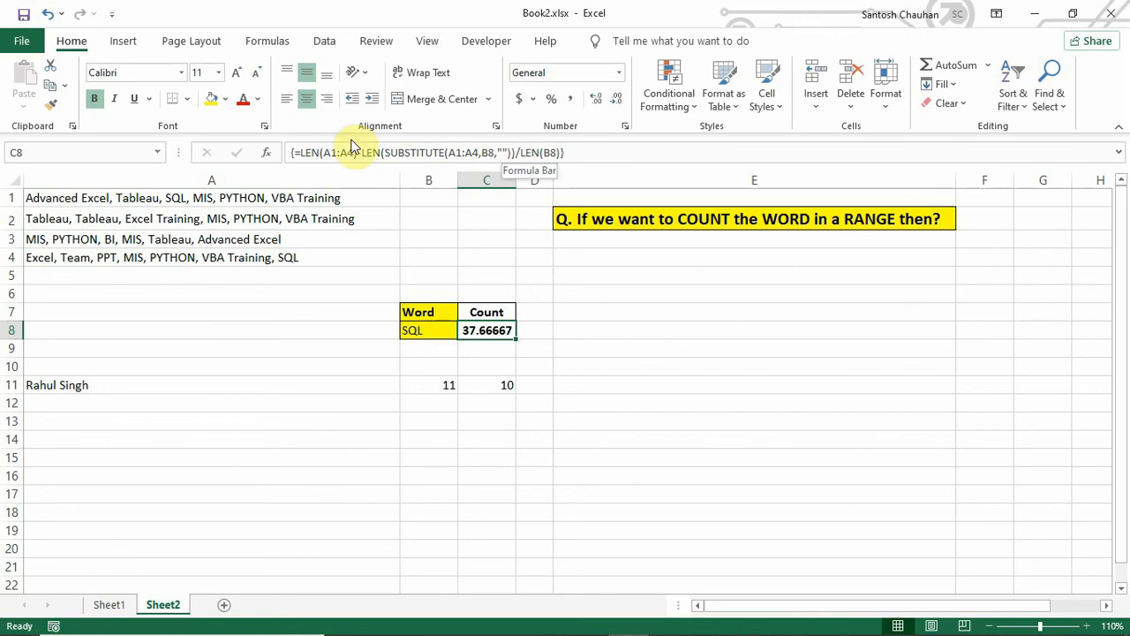
Wrap the length difference in C8 in SUM, making the array formula =SUM(LEN(A1:A4)-LEN(SUBSTITUTE(A1:A4,B8,"")))/LEN(B8)
{"action": "left_click", "coordinate": [298, 152]}
{"action": "type", "text": "sum"}
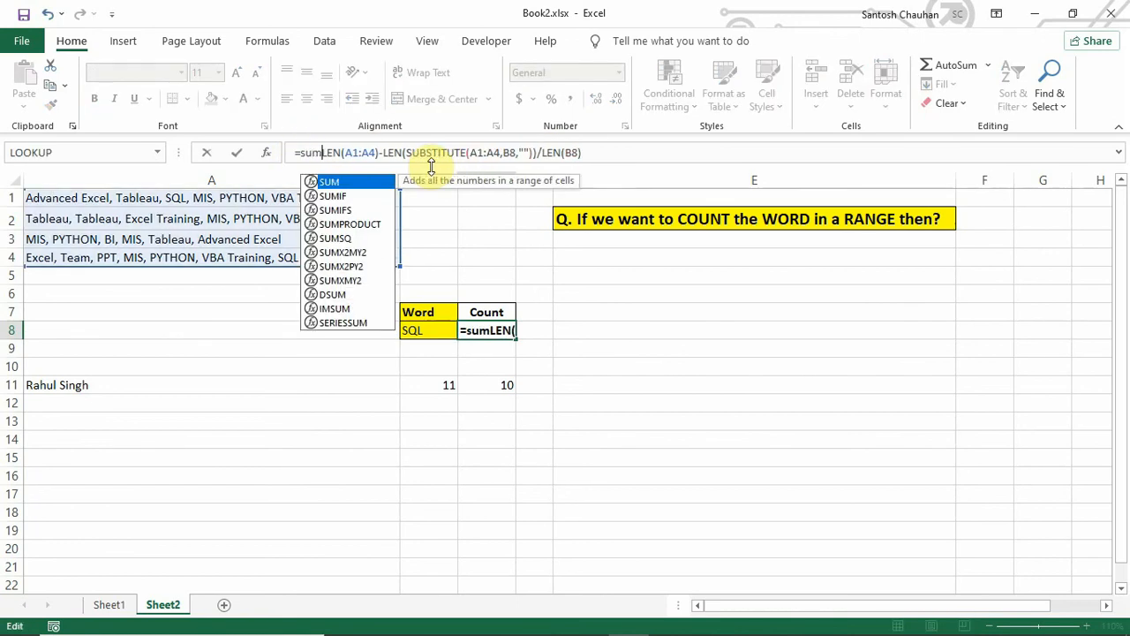
{"action": "key", "text": "Tab"}
{"action": "left_click", "coordinate": [541, 152]}
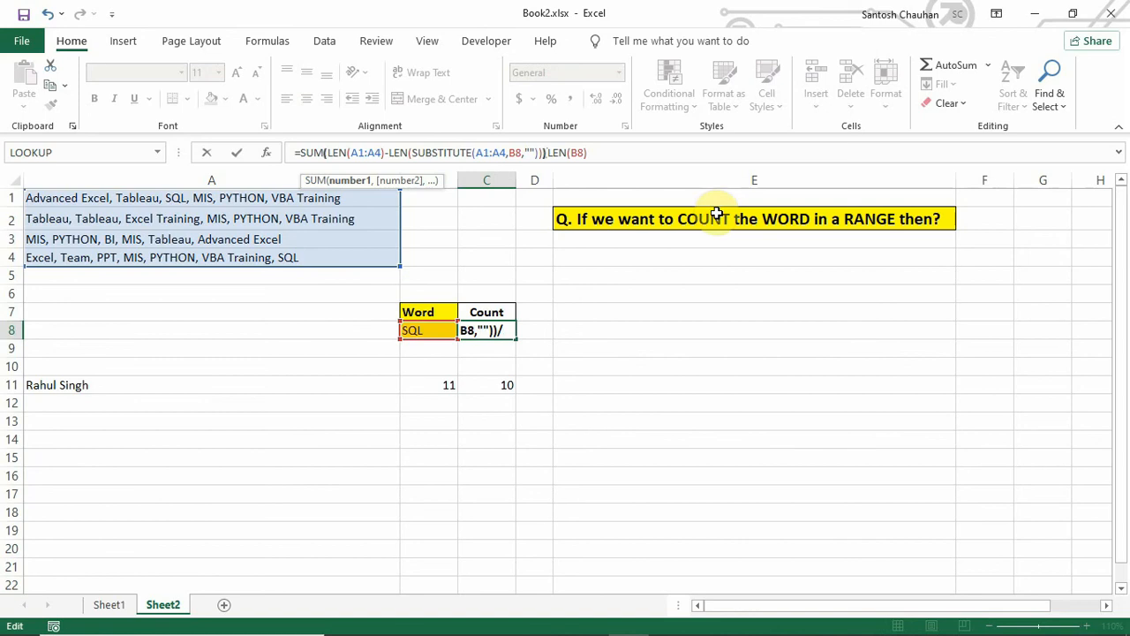
{"action": "type", "text": ")"}
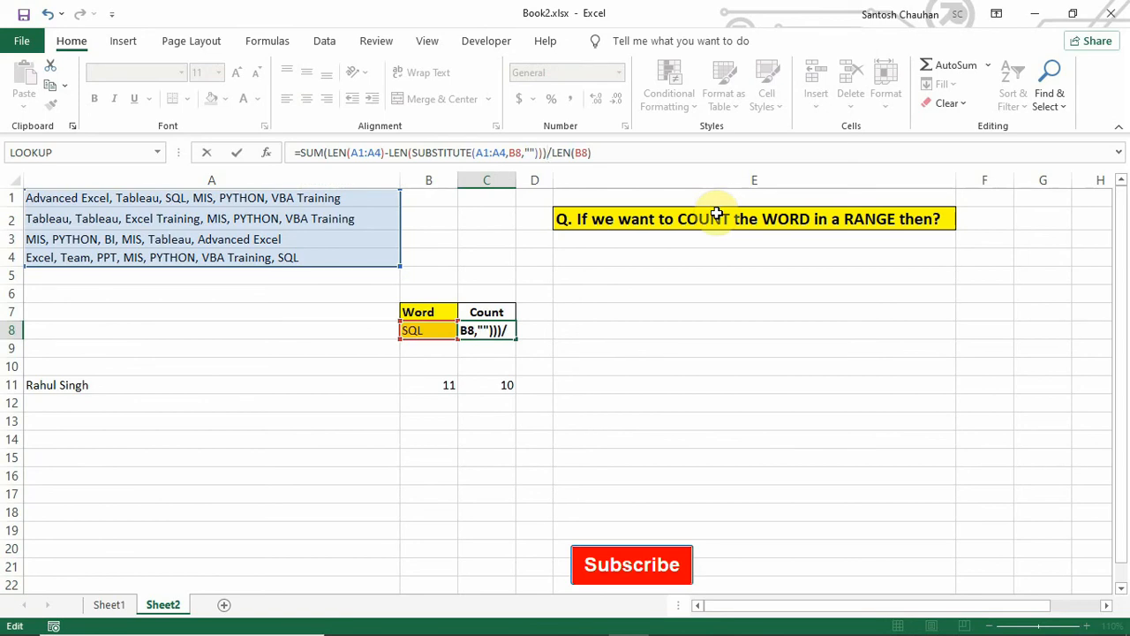
{"action": "key", "text": "ctrl+shift+Return"}
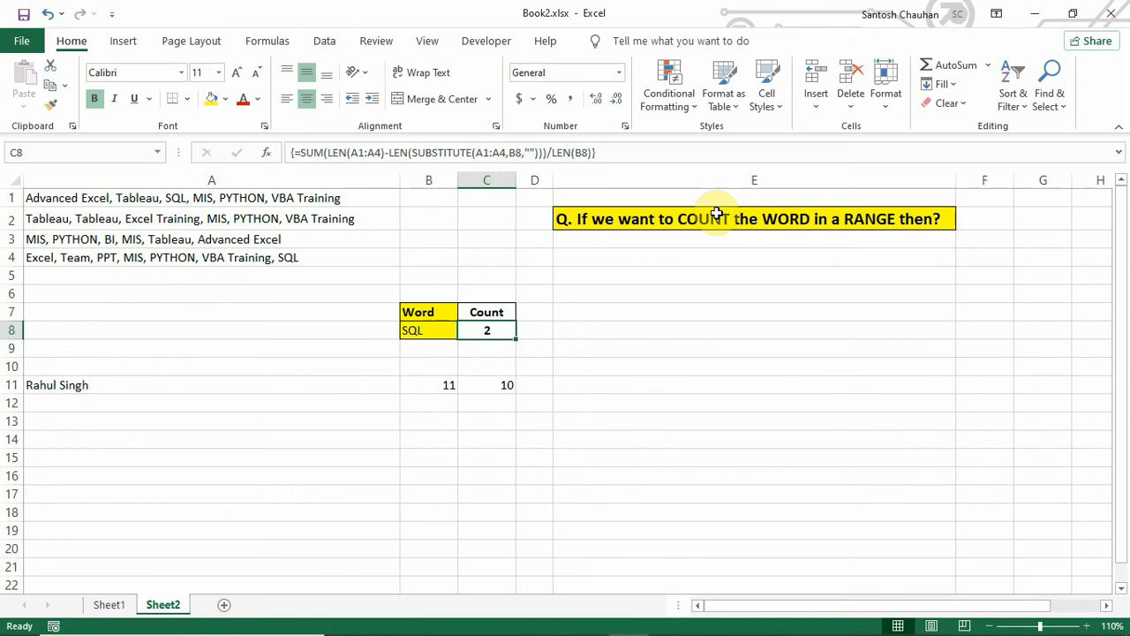
Preview the values of A1:A4 inside the first LEN of the C8 formula, then restore the reference
{"action": "key", "text": "F2"}
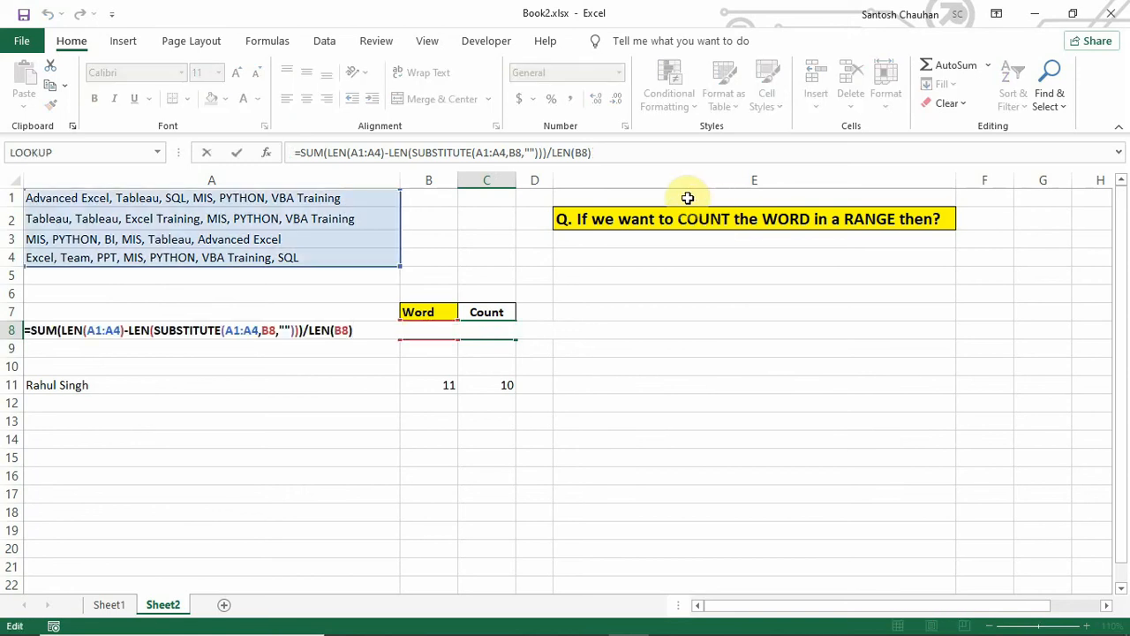
{"action": "left_click", "coordinate": [370, 152]}
{"action": "left_click", "coordinate": [366, 181]}
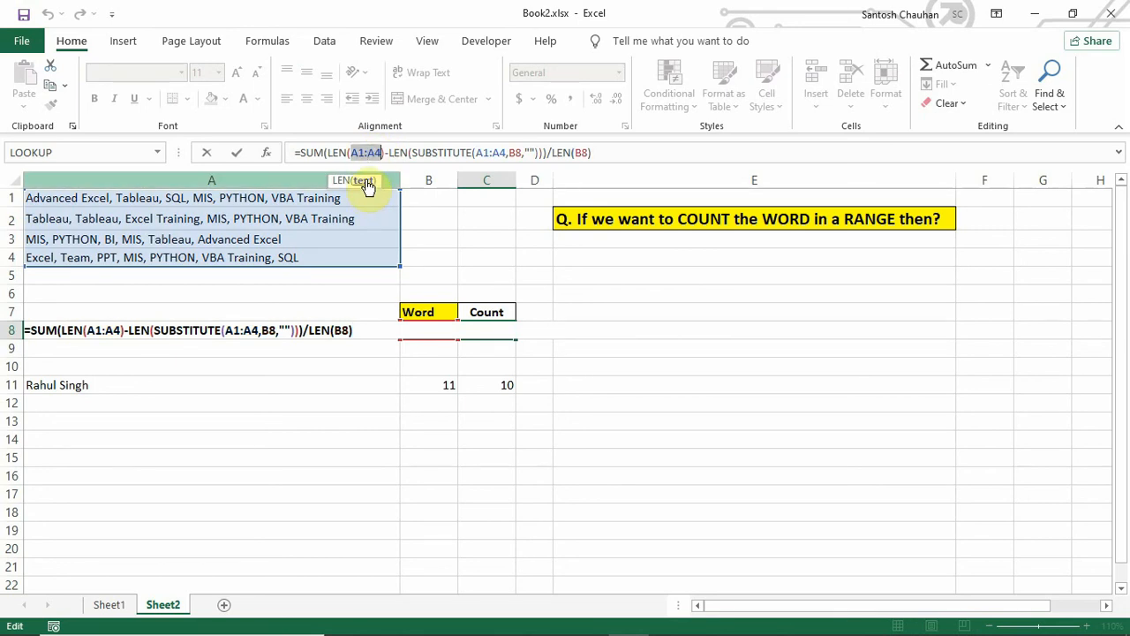
{"action": "key", "text": "F9"}
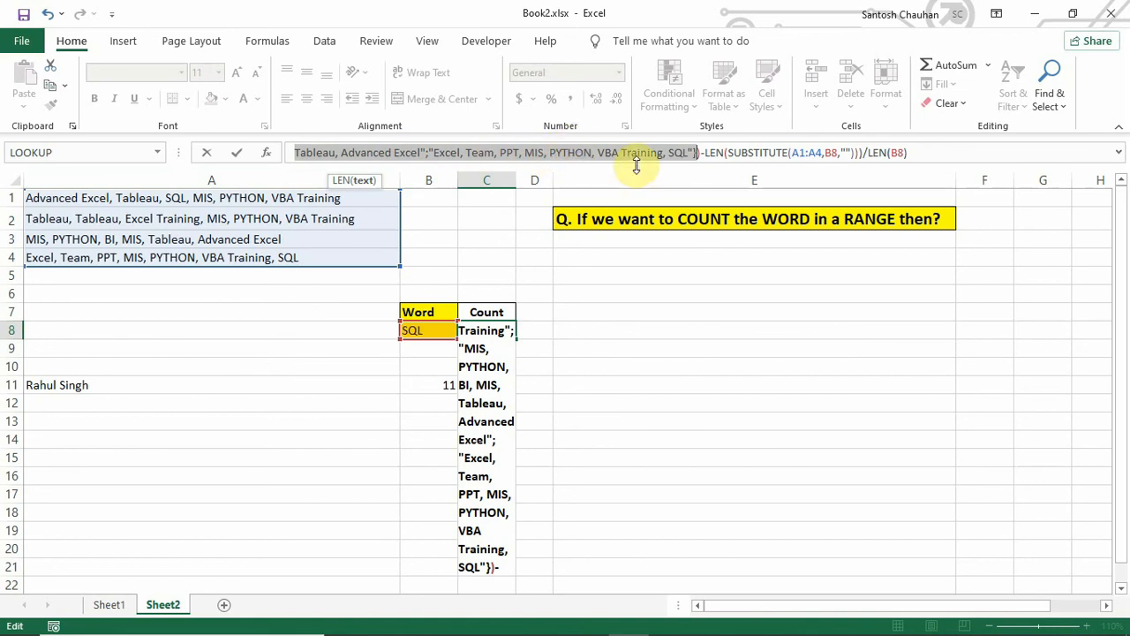
{"action": "key", "text": "ctrl+z"}
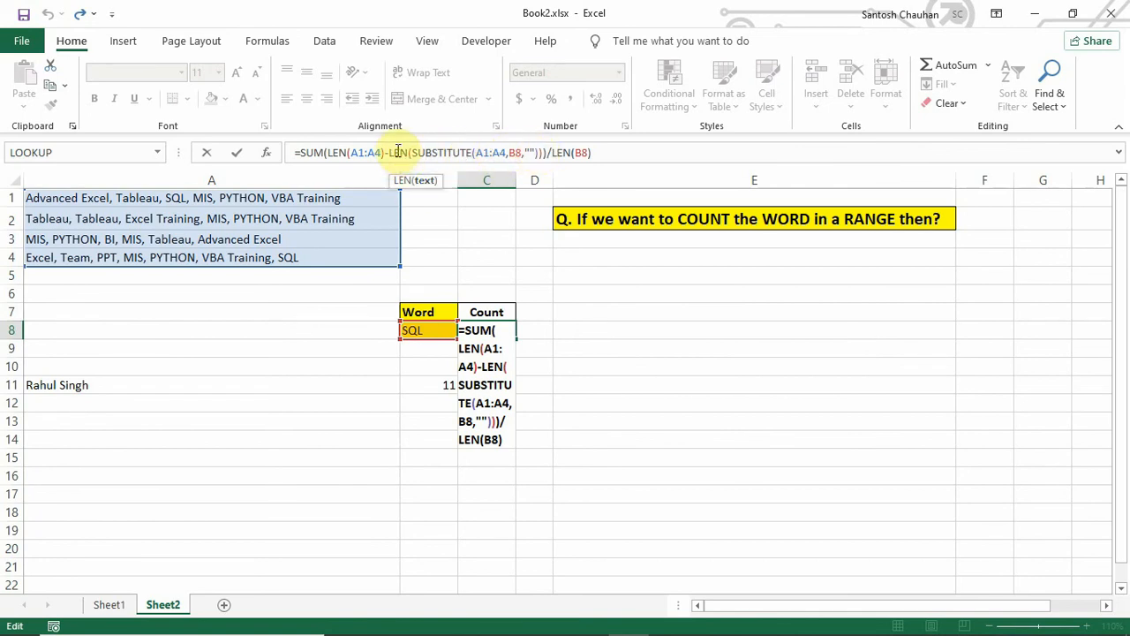
Preview the result of the SUM argument LEN(A1:A4)-LEN(SUBSTITUTE(A1:A4,B8,"")) in C8, then restore the expression
{"action": "left_click", "coordinate": [334, 153]}
{"action": "left_click", "coordinate": [358, 182]}
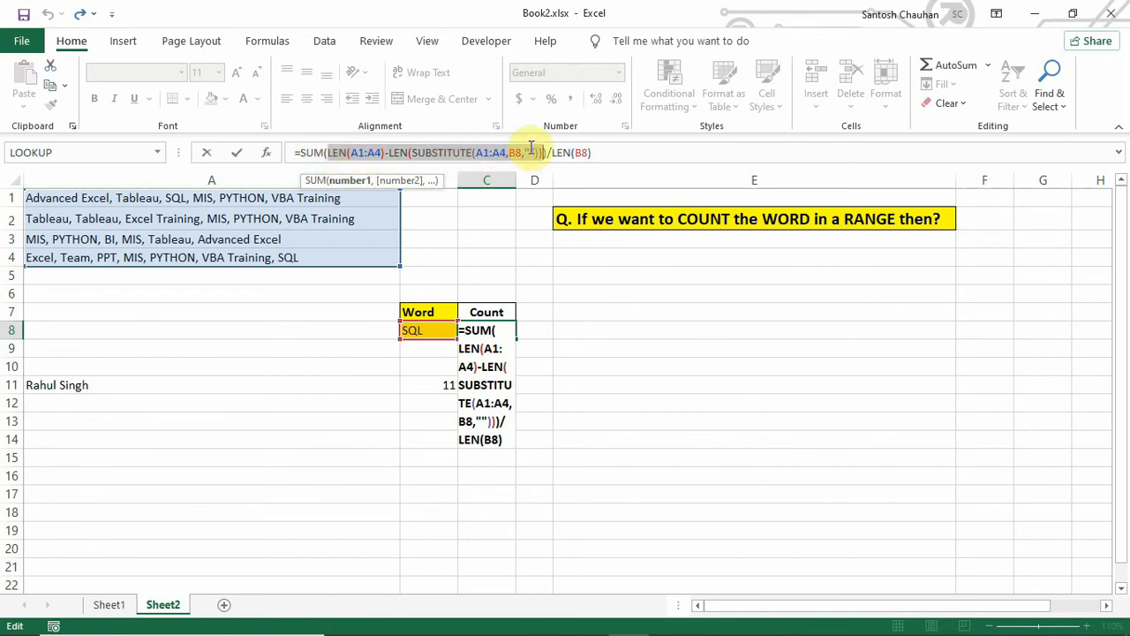
{"action": "key", "text": "F9"}
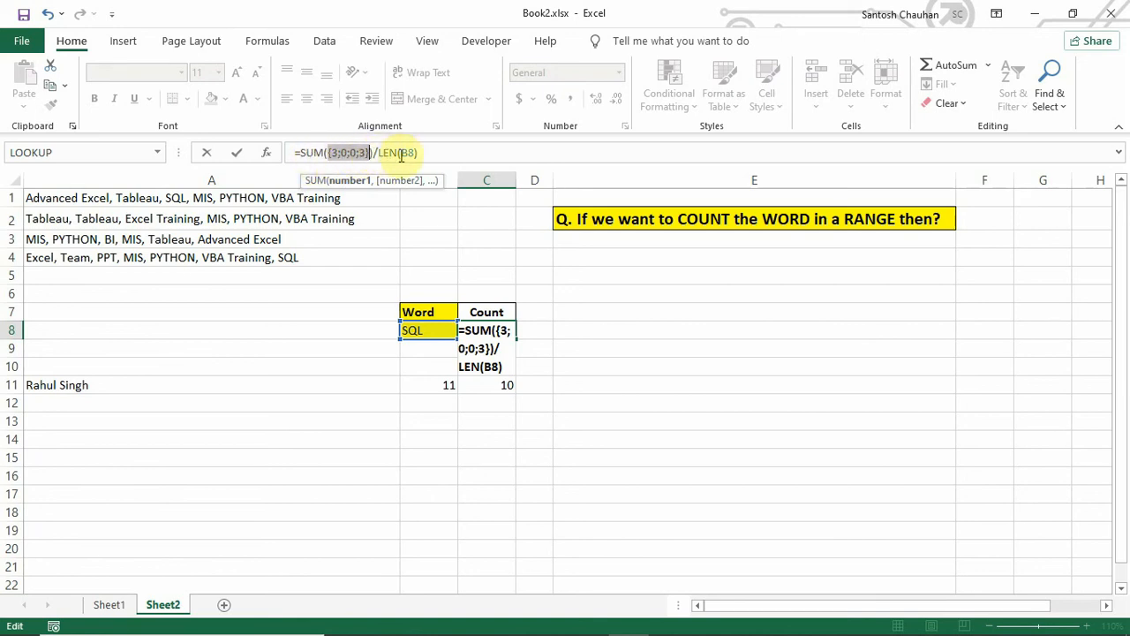
{"action": "key", "text": "ctrl+z"}
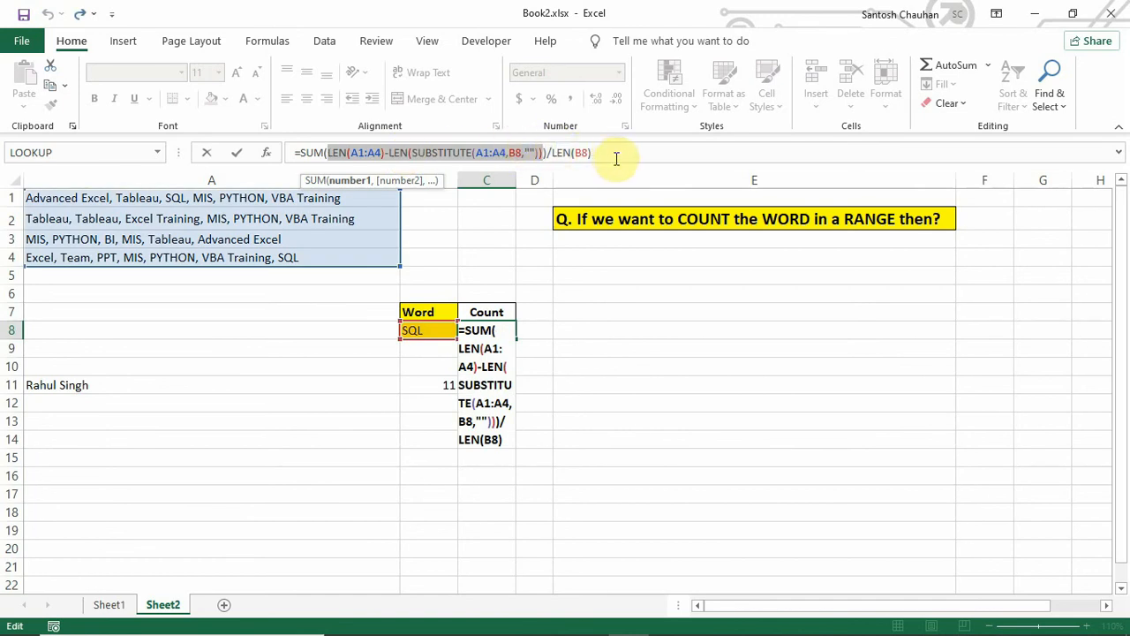
Preview the B8 reference in LEN(B8) and the result of the whole C8 formula, leaving the formula unmodified
{"action": "left_click", "coordinate": [588, 154]}
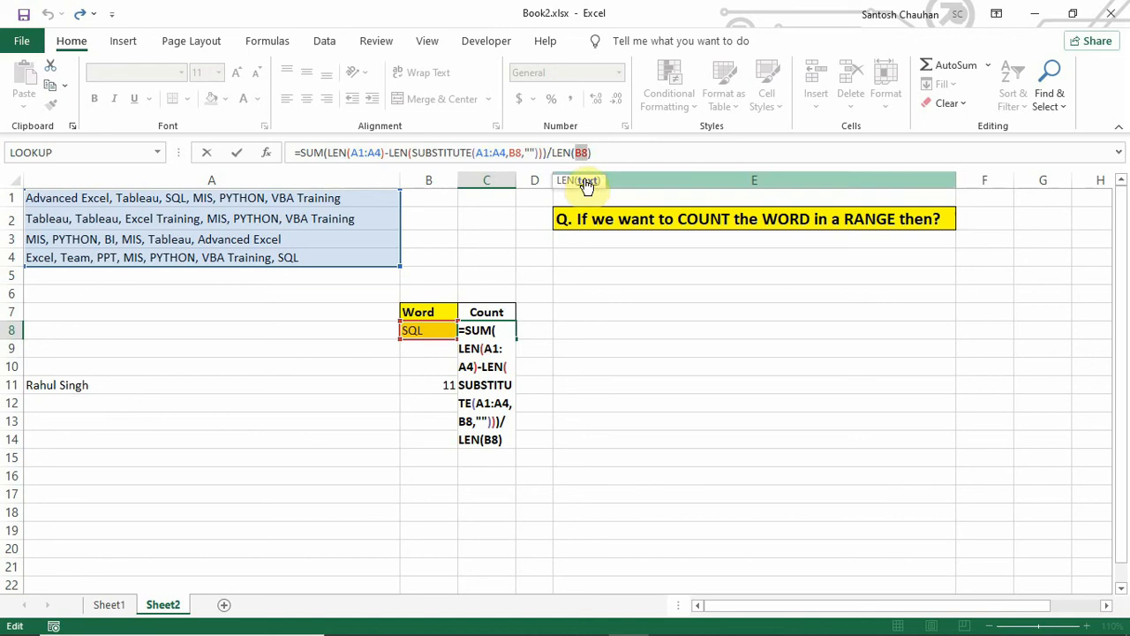
{"action": "key", "text": "F9"}
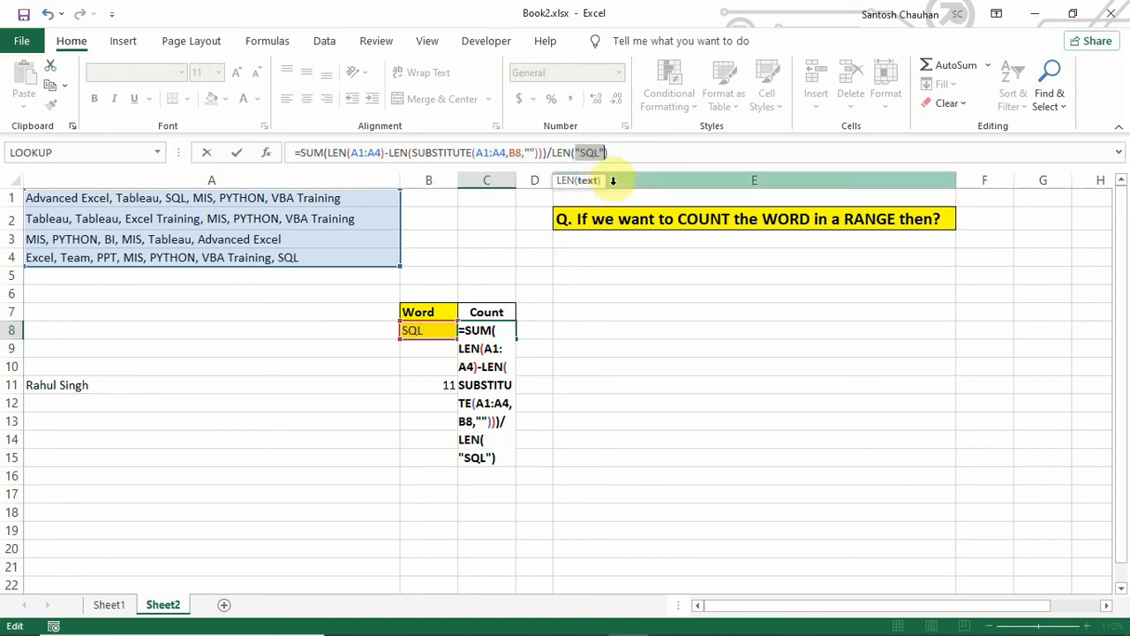
{"action": "key", "text": "ctrl+z"}
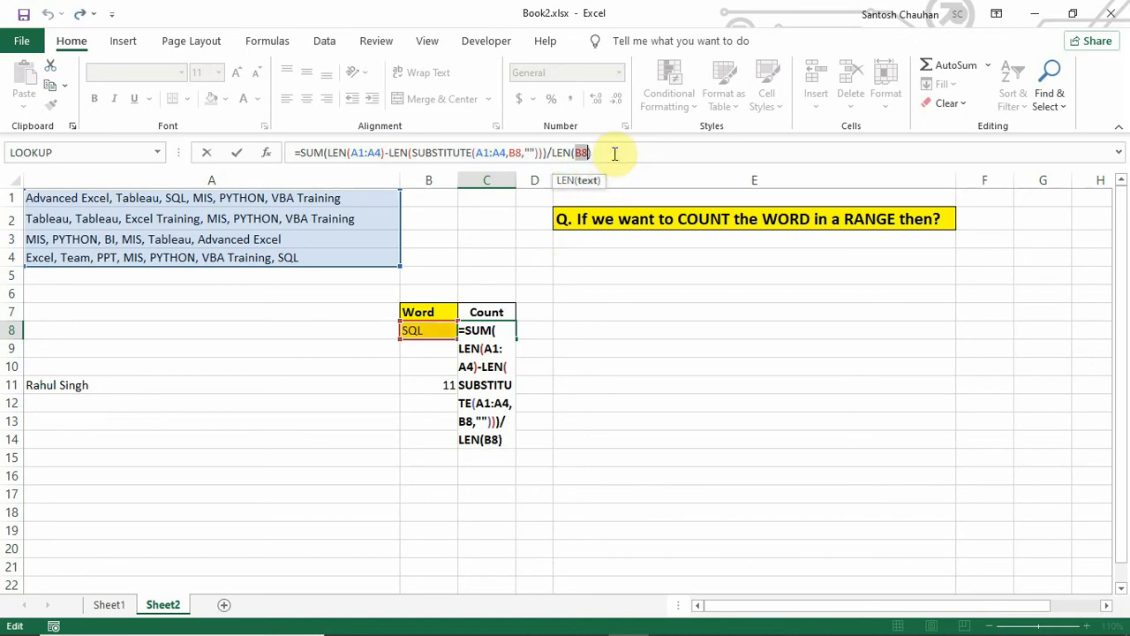
{"action": "left_click_drag", "start_coordinate": [572, 152], "coordinate": [302, 155]}
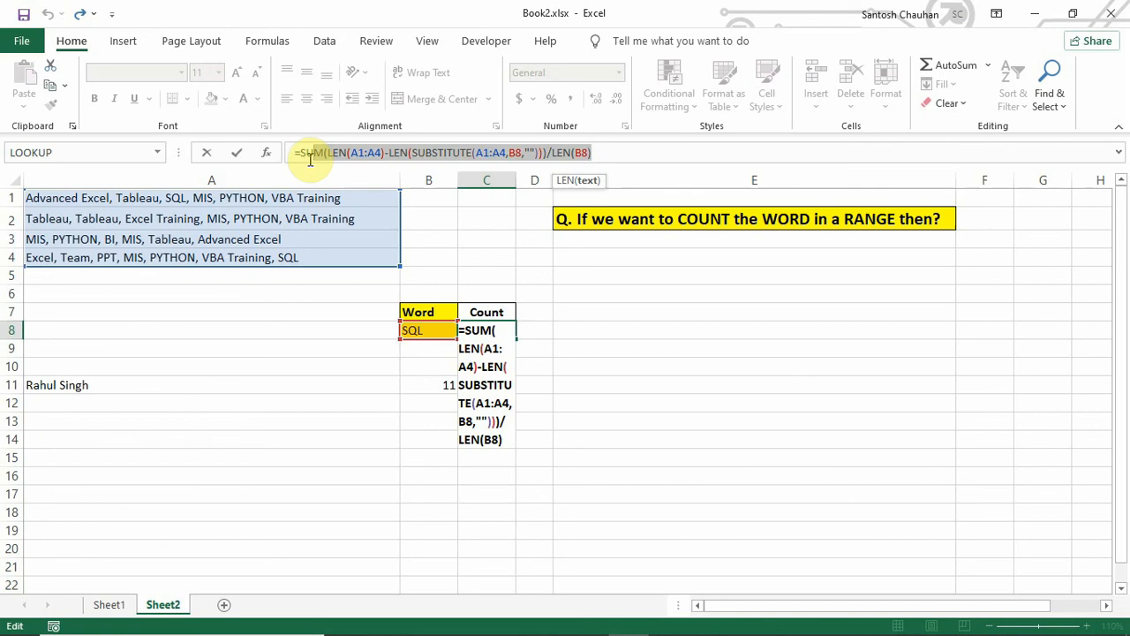
{"action": "key", "text": "F9"}
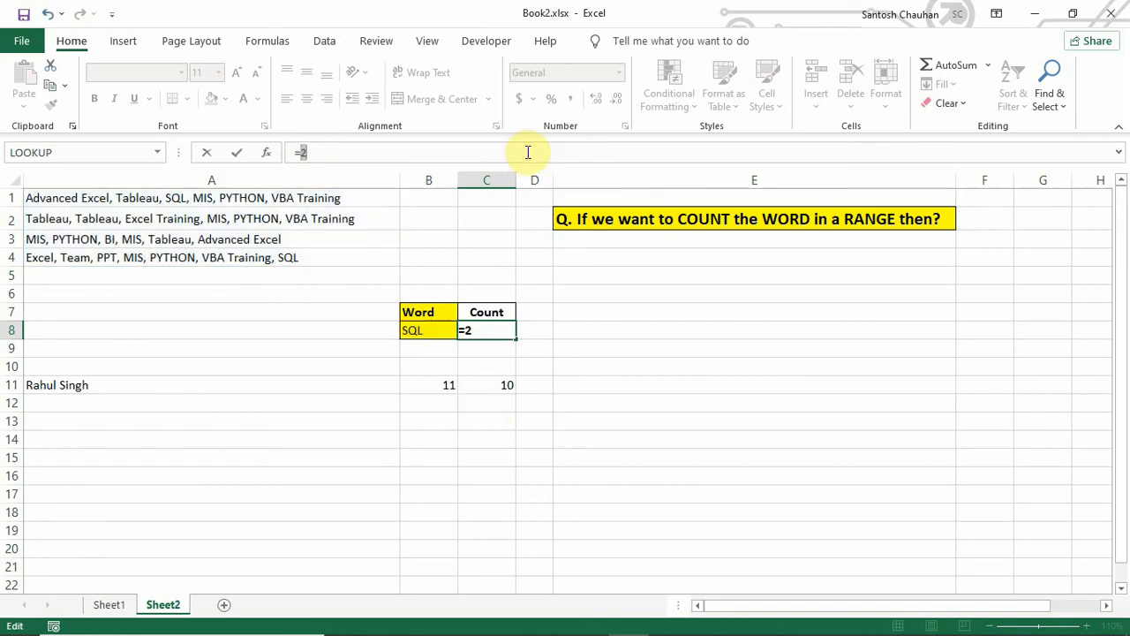
{"action": "key", "text": "Escape"}
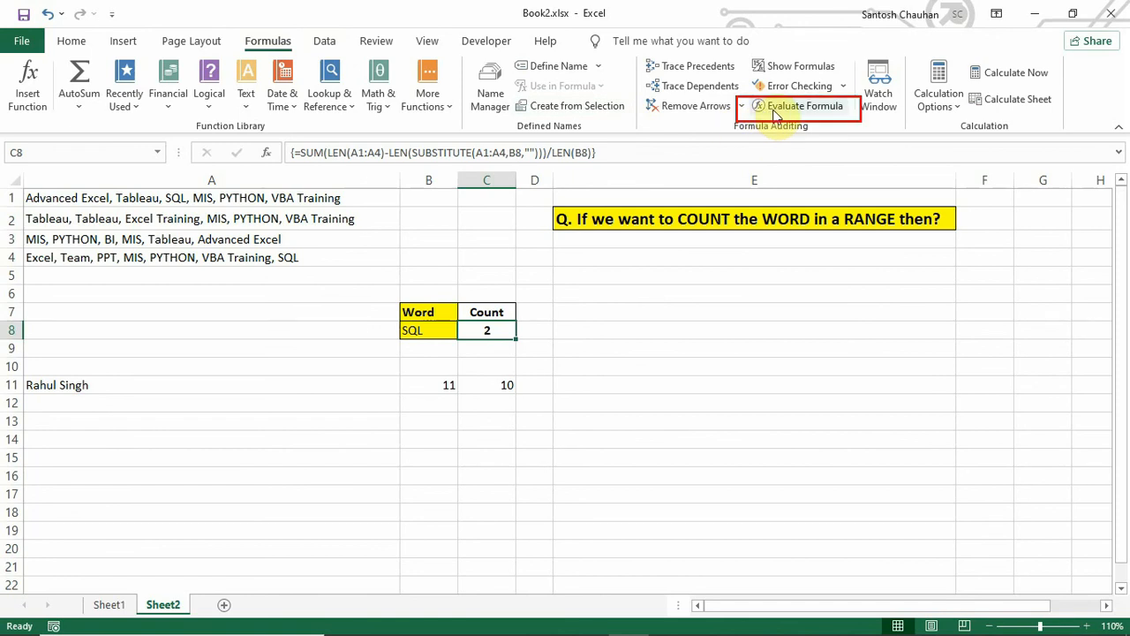
Start Evaluate Formula on C8 and step through LEN(A1:A4), the B8 reference, SUBSTITUTE and its enclosing LEN
{"action": "left_click", "coordinate": [777, 107]}
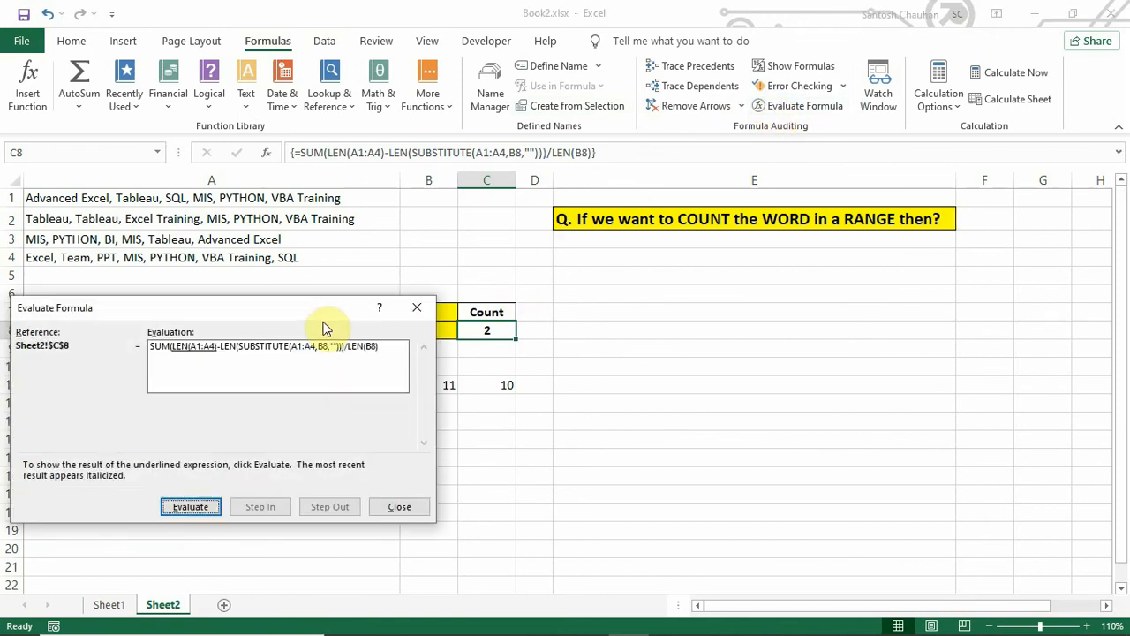
{"action": "left_click_drag", "start_coordinate": [332, 302], "coordinate": [746, 256]}
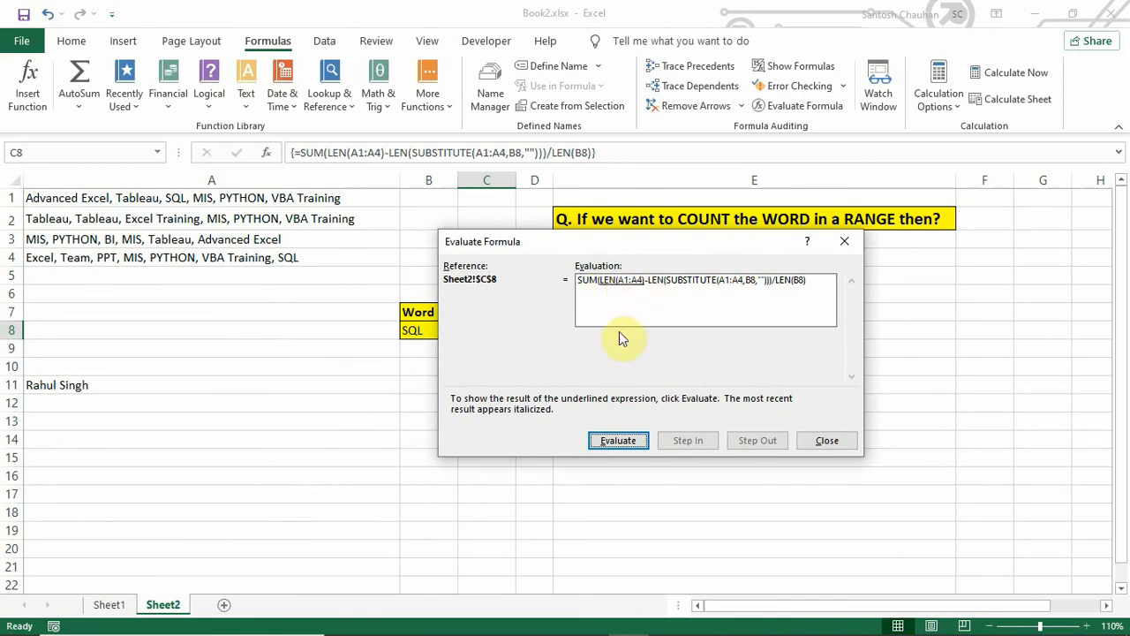
{"action": "left_click", "coordinate": [623, 437]}
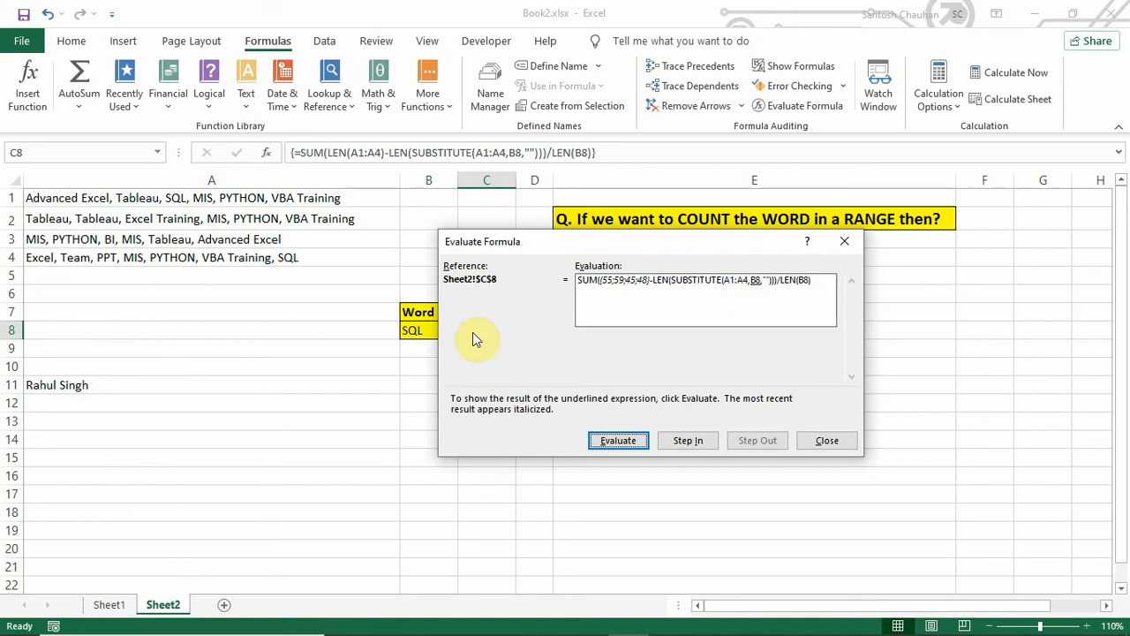
{"action": "left_click", "coordinate": [625, 439]}
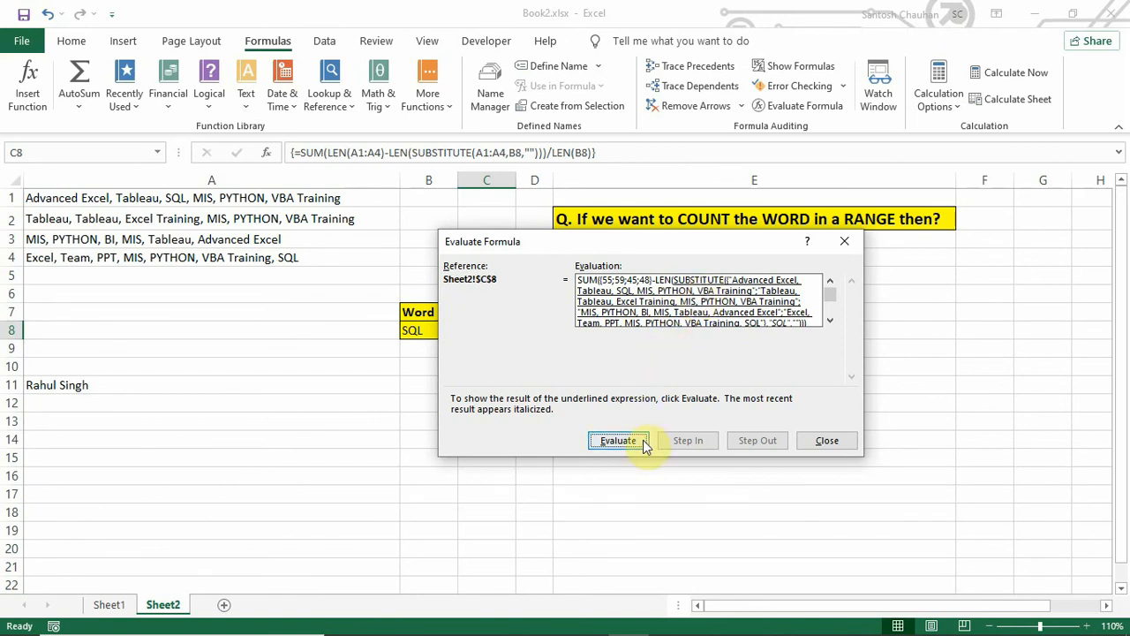
{"action": "left_click", "coordinate": [618, 440]}
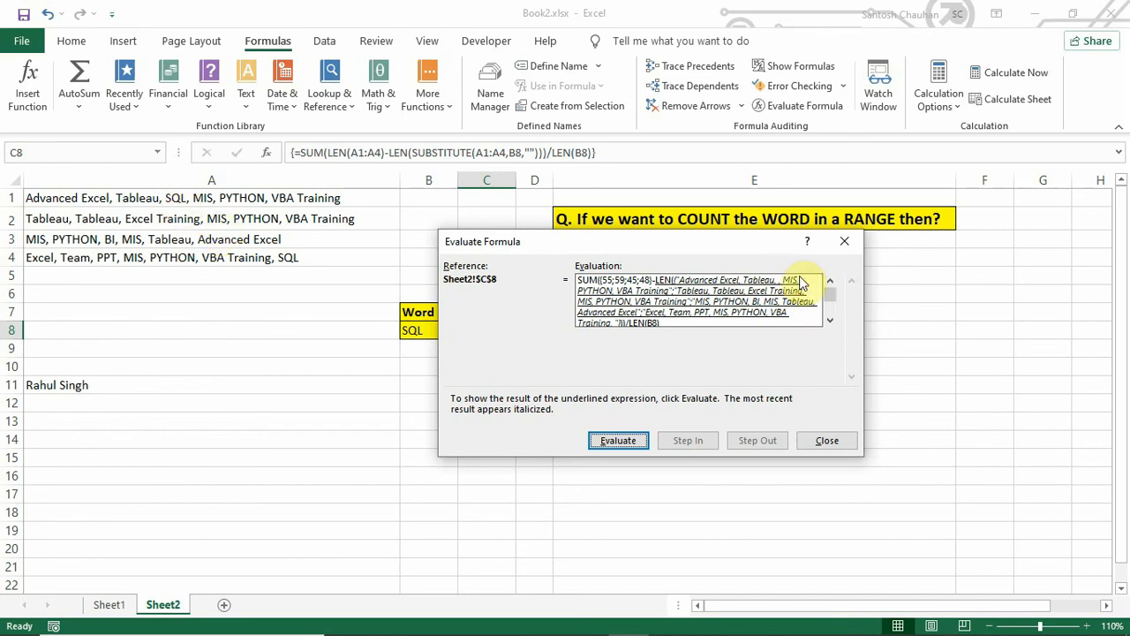
{"action": "left_click", "coordinate": [618, 441]}
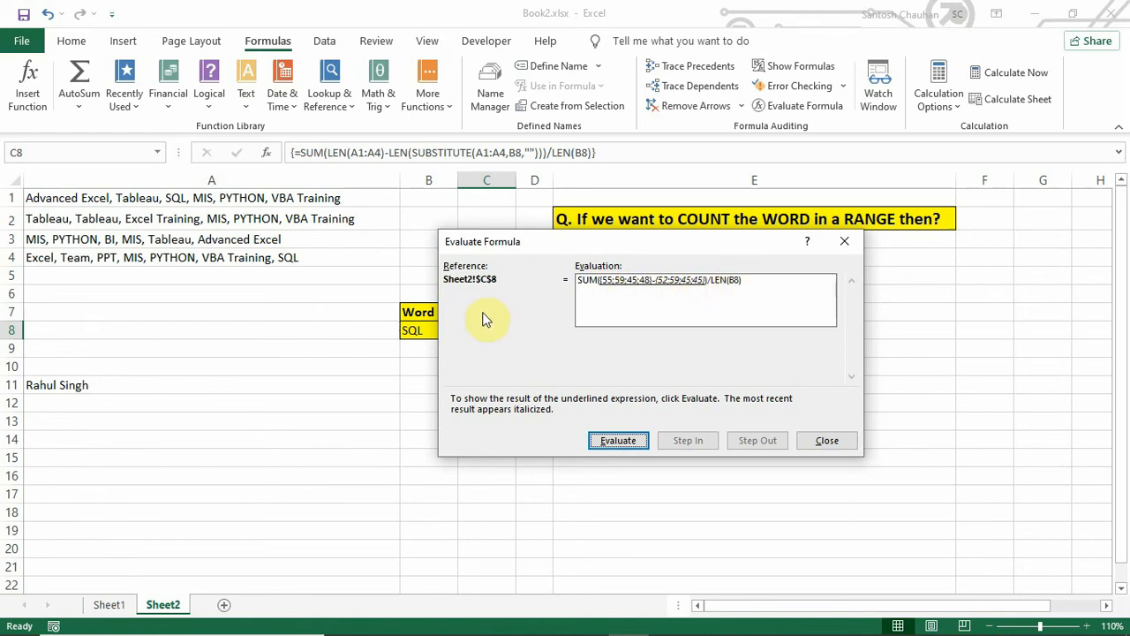
Continue evaluating the C8 formula through the length subtraction, the SUM and the LEN(B8) divisor
{"action": "left_click", "coordinate": [627, 448]}
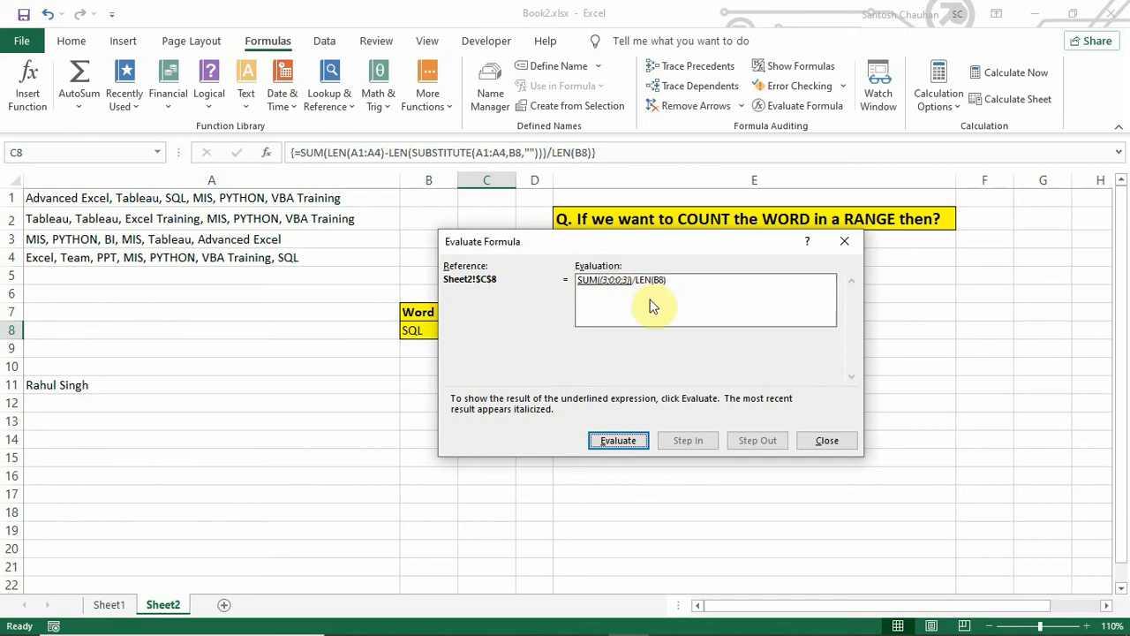
{"action": "left_click", "coordinate": [620, 441]}
{"action": "left_click", "coordinate": [618, 440]}
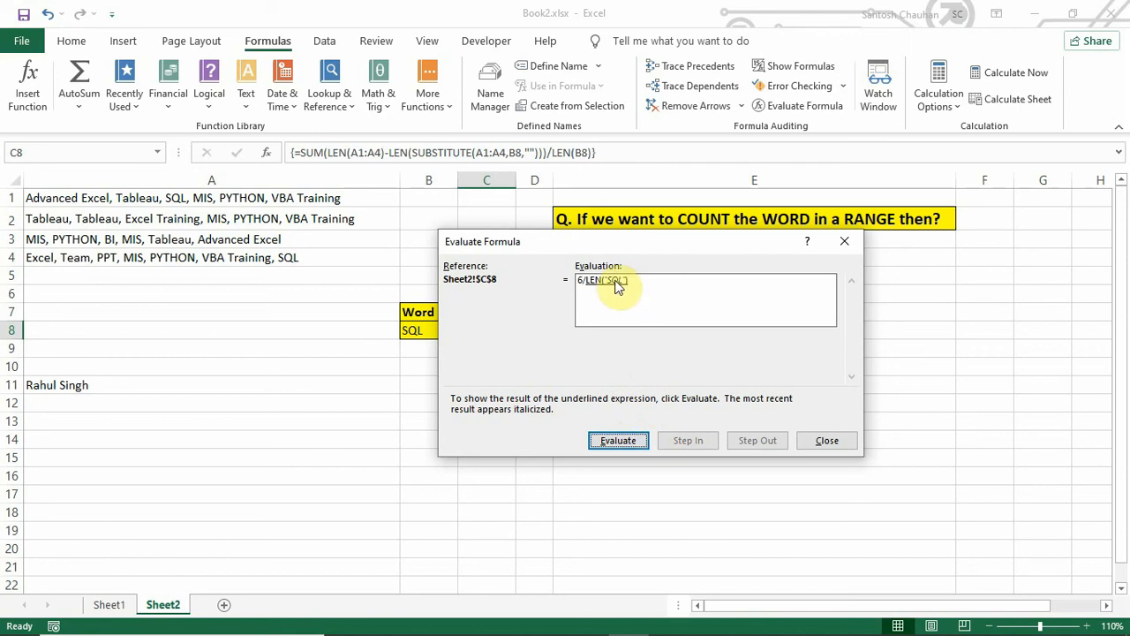
{"action": "left_click", "coordinate": [629, 442]}
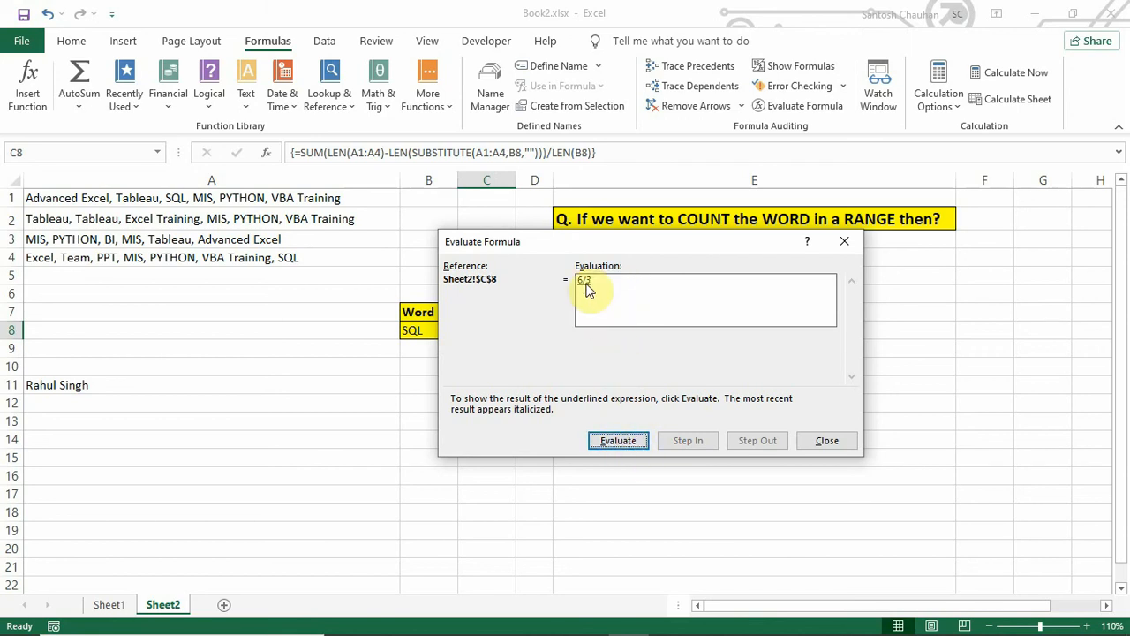